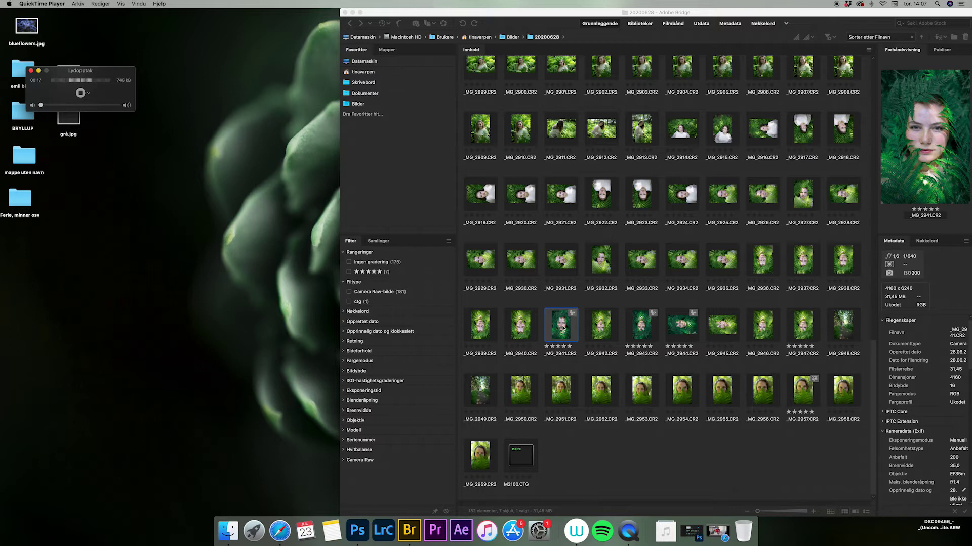
Step: Open _MG_2941.CR2 for raw editing and compare its edited look with the default settings
double_click(562, 328)
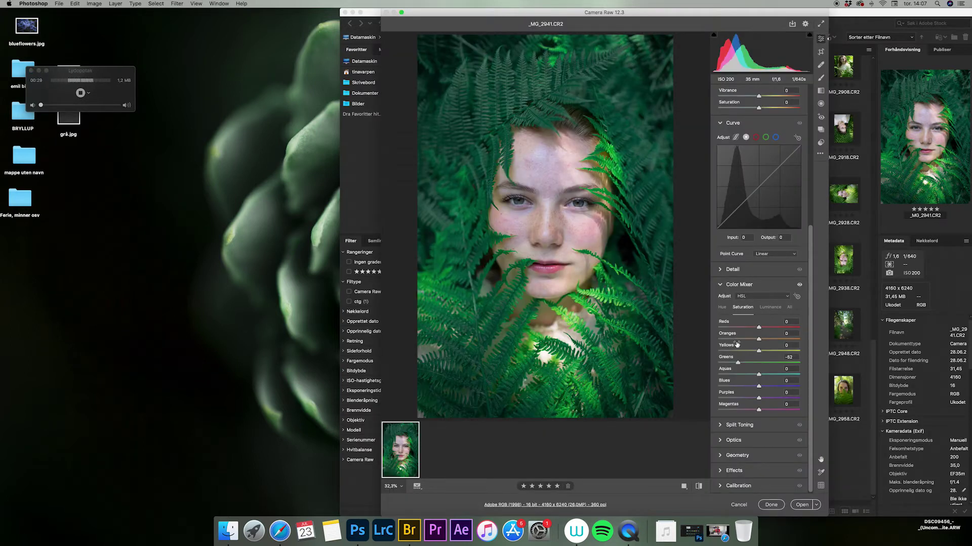
left_click(698, 486)
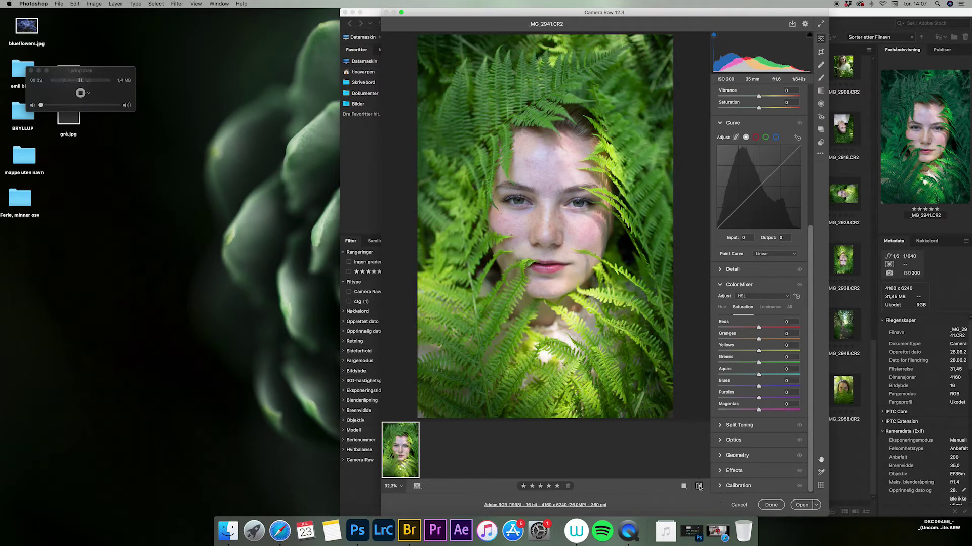
left_click(699, 486)
Step: In the Color Mixer, shift the Greens hue as far as possible toward aqua and set the Greens saturation to -53
left_click_drag(811, 248, 815, 105)
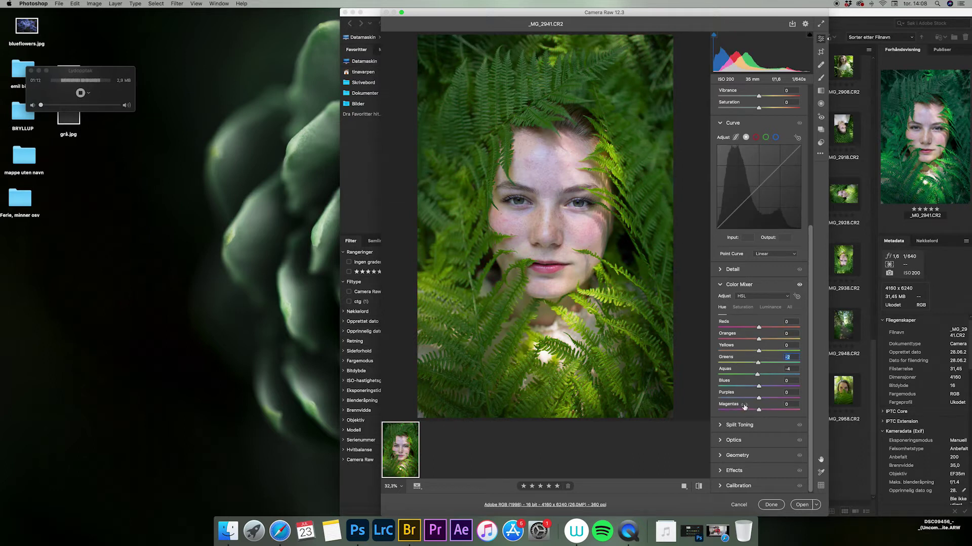
left_click_drag(758, 363, 848, 374)
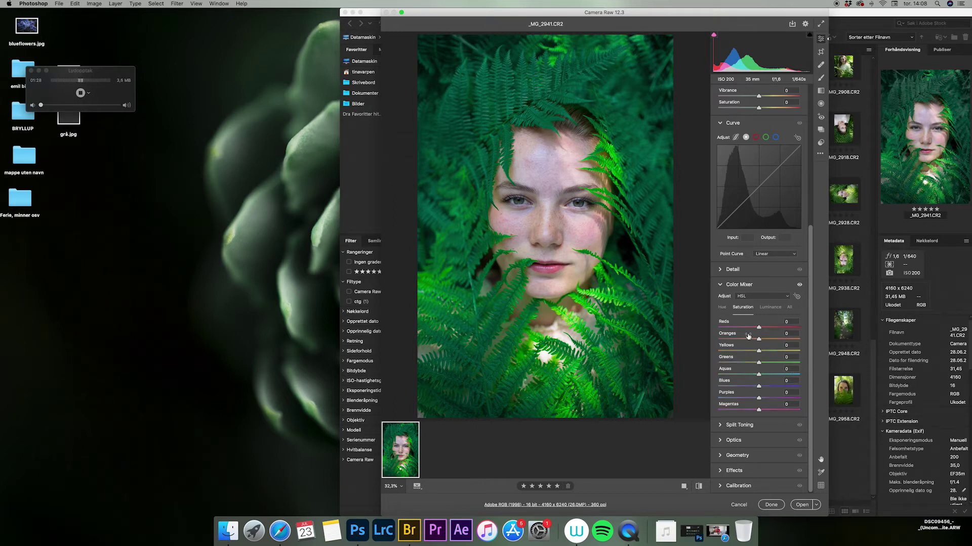
left_click_drag(759, 363, 740, 367)
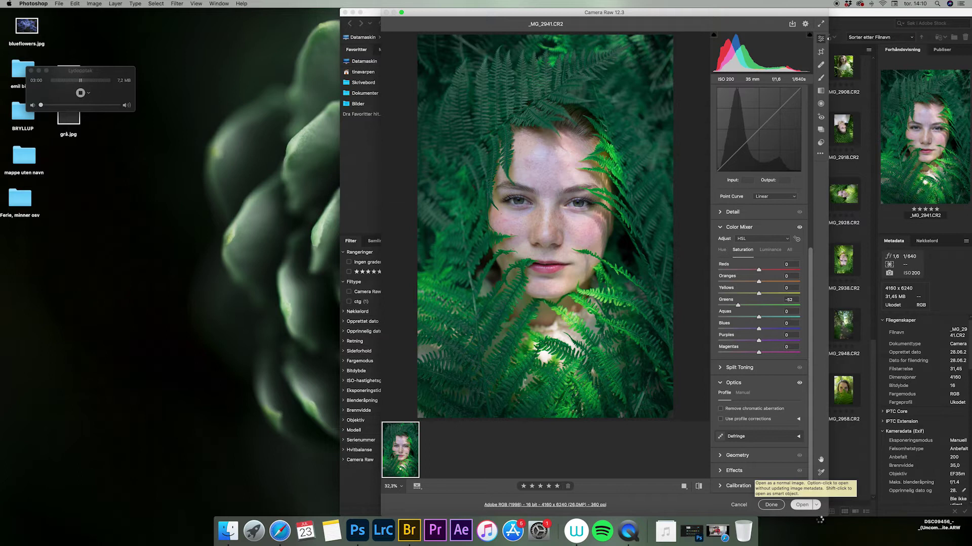
Step: Open the photo in Photoshop and crop it to a 4:5 portrait ratio around the face without deleting the cropped pixels
left_click(802, 504)
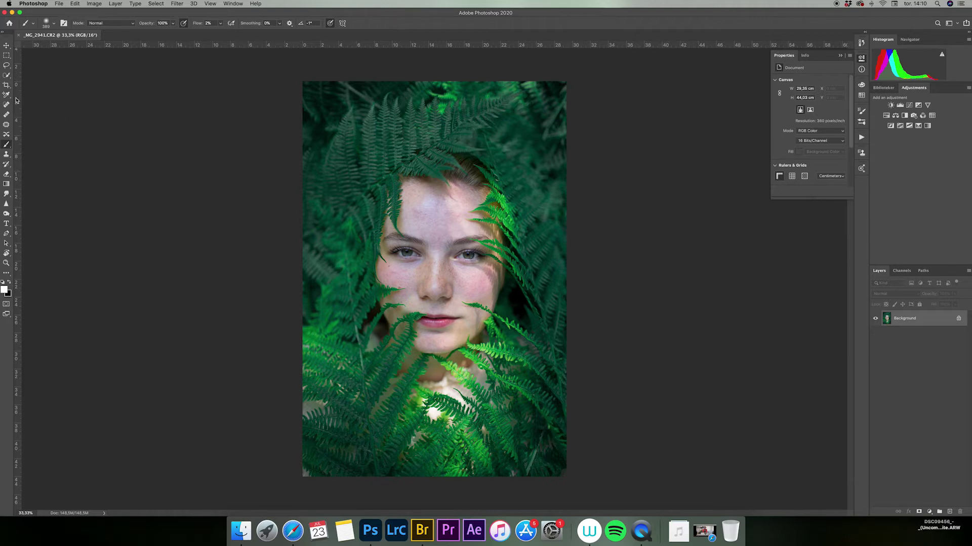
key("c")
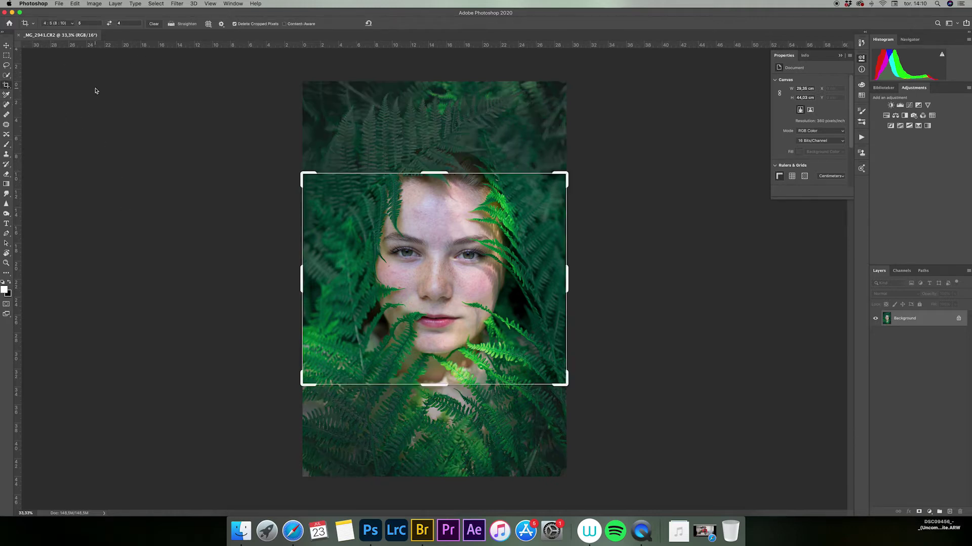
left_click(235, 24)
left_click(109, 23)
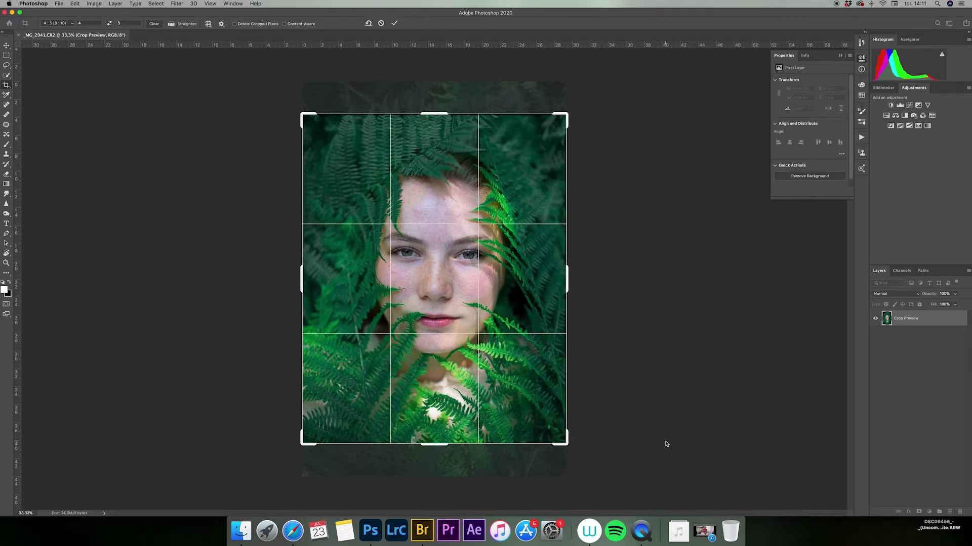
left_click_drag(573, 450, 585, 441)
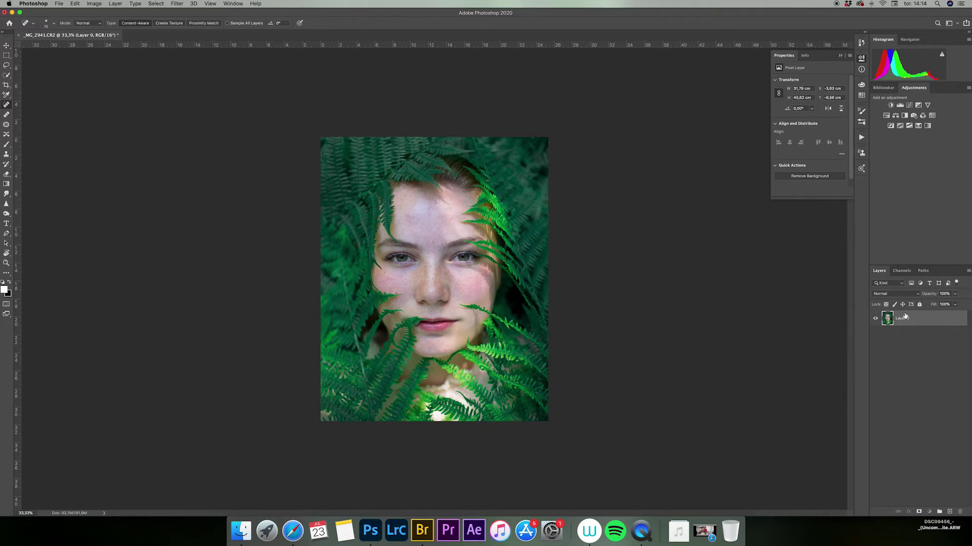
Step: Duplicate the cropped photo layer and inspect the skin of the face at 100% for spots to heal
key("super+j")
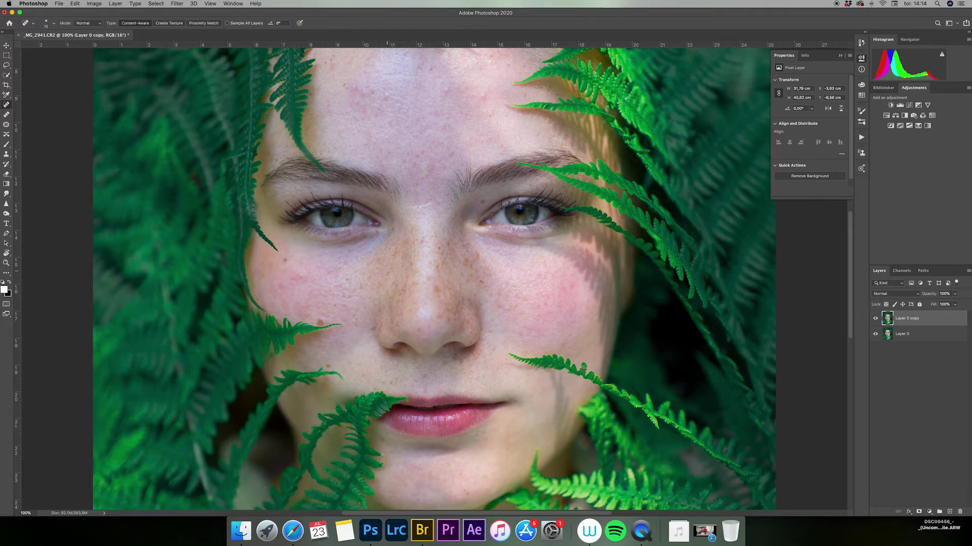
left_click_drag(416, 209, 429, 203)
scroll(465, 292, "down", 4)
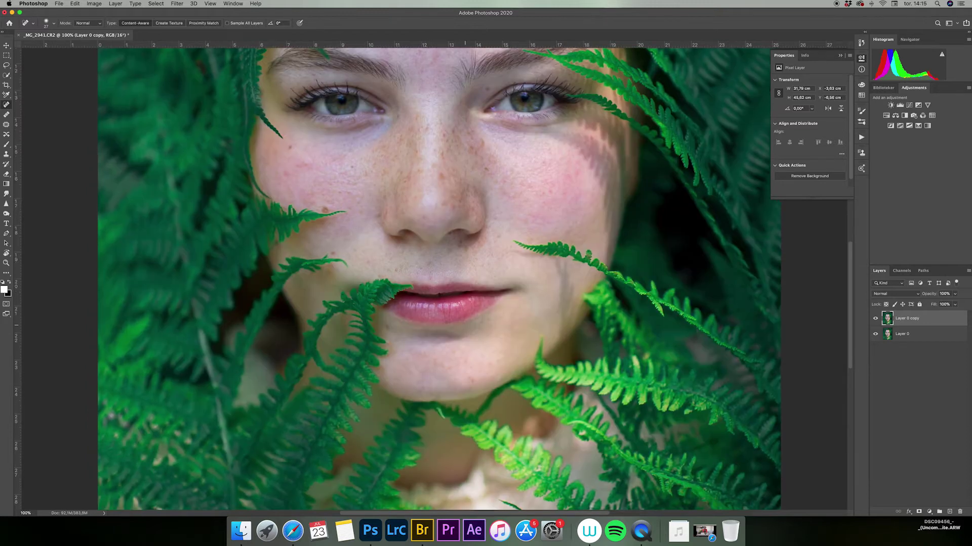
key("super+0")
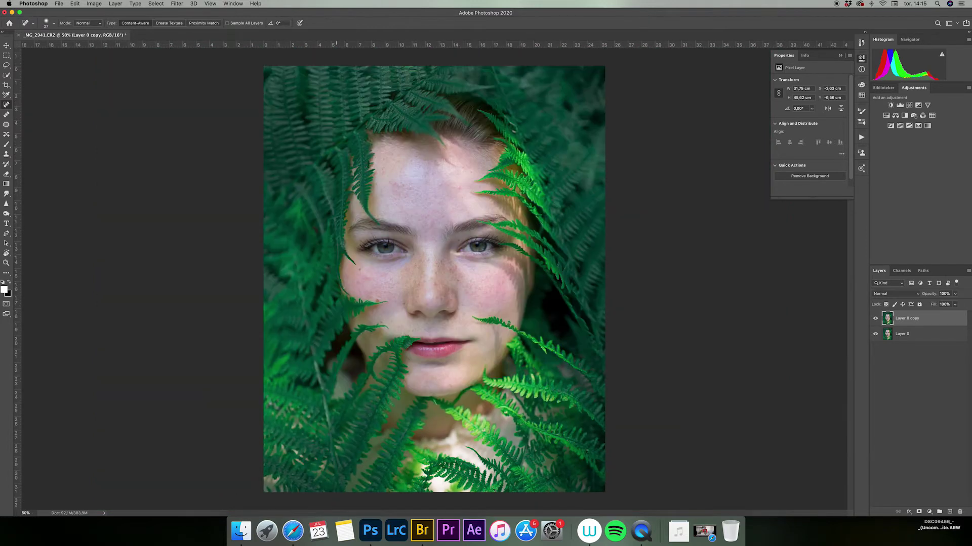
key("super+1")
scroll(464, 200, "up", 4)
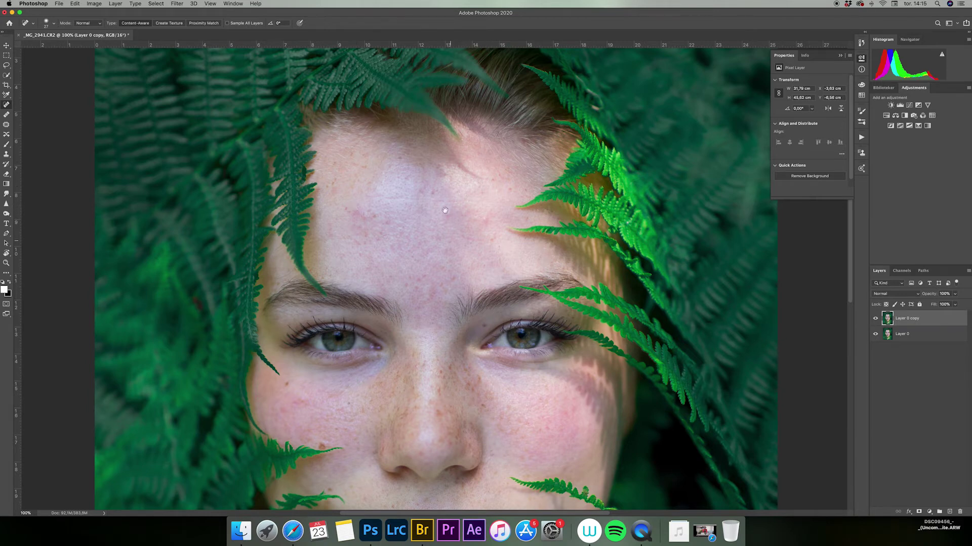
scroll(451, 289, "down", 7)
scroll(472, 316, "up", 3)
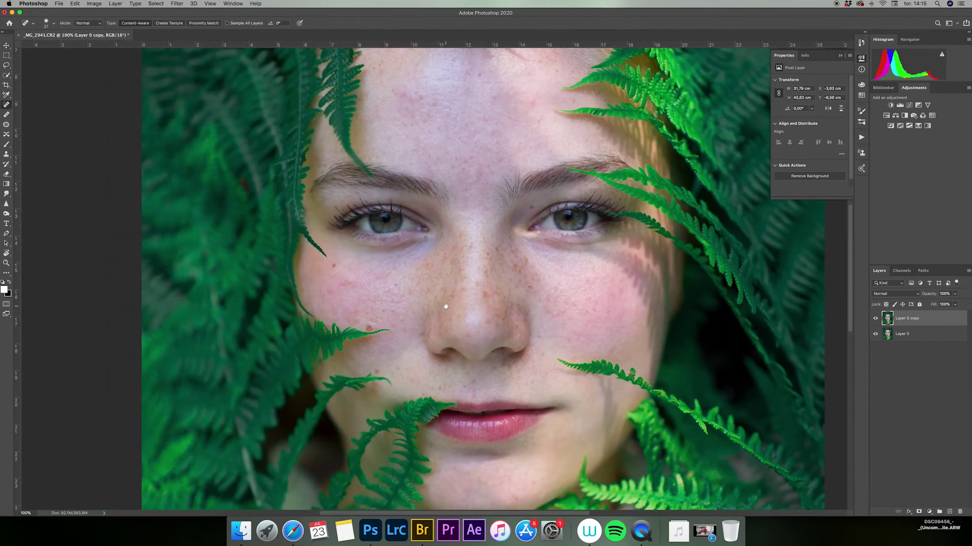
Step: At 200% zoom, retouch small distractions along the fern fronds and temple beside the forehead with the Spot Healing Brush
scroll(367, 299, "up", 2)
scroll(434, 278, "up", 3)
scroll(434, 278, "left", 3)
mouse_move(230, 267)
left_mouse_down()
mouse_move(253, 257)
mouse_move(205, 197)
mouse_move(253, 184)
left_mouse_up()
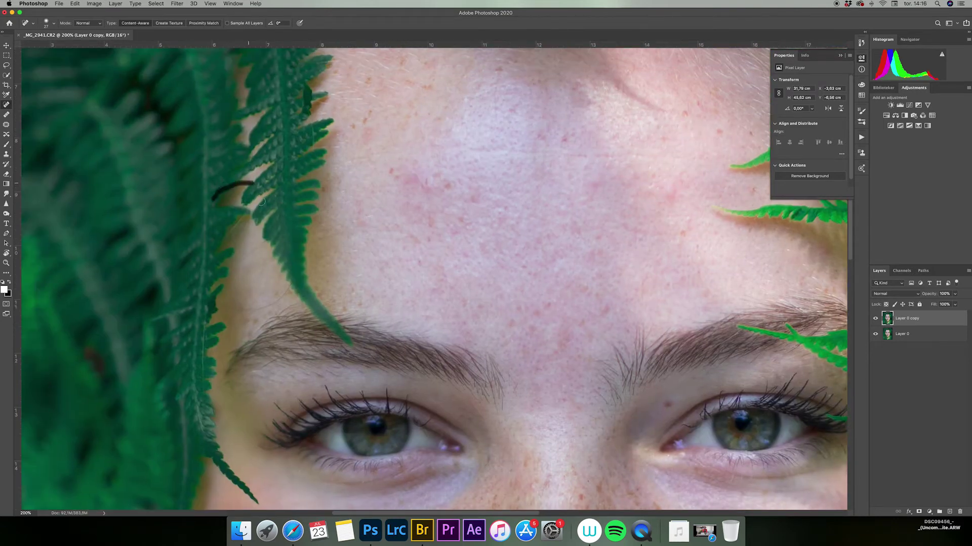
left_click_drag(224, 307, 293, 281)
left_click_drag(306, 107, 310, 150)
Step: Examine the eyes, cheeks, nose, mouth and chin at 200% for remaining blemishes and stray hairs
scroll(314, 268, "down", 4)
scroll(314, 268, "right", 5)
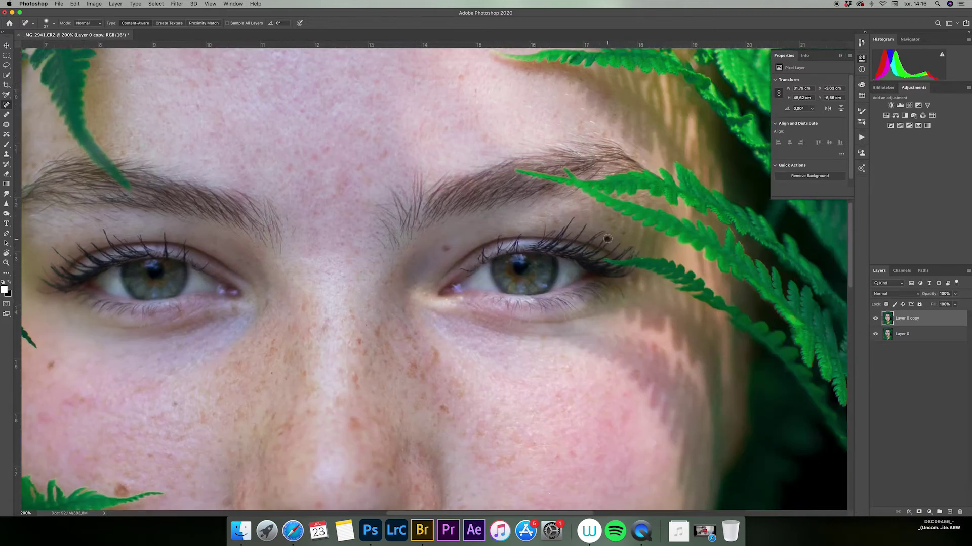
scroll(607, 239, "down", 10)
scroll(353, 294, "left", 3)
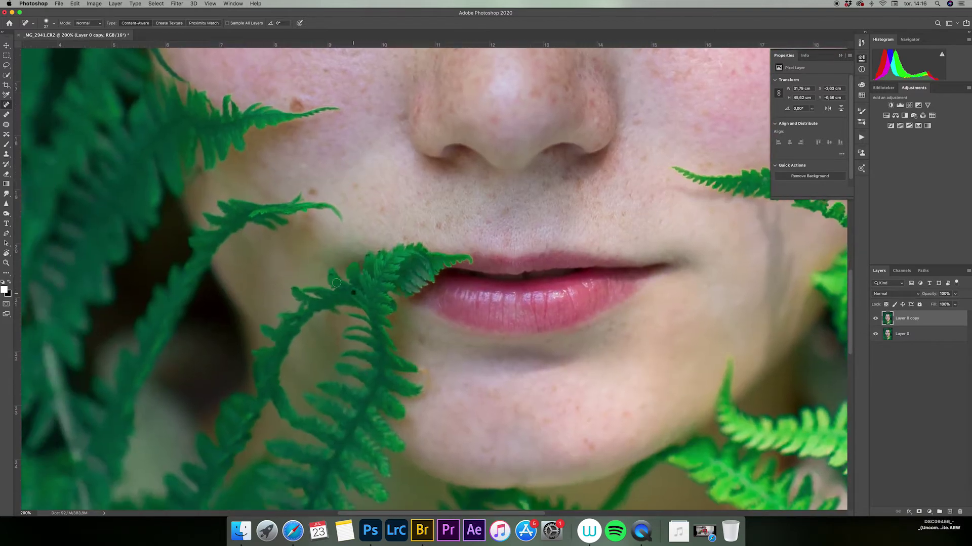
scroll(374, 255, "up", 10)
scroll(375, 256, "right", 2)
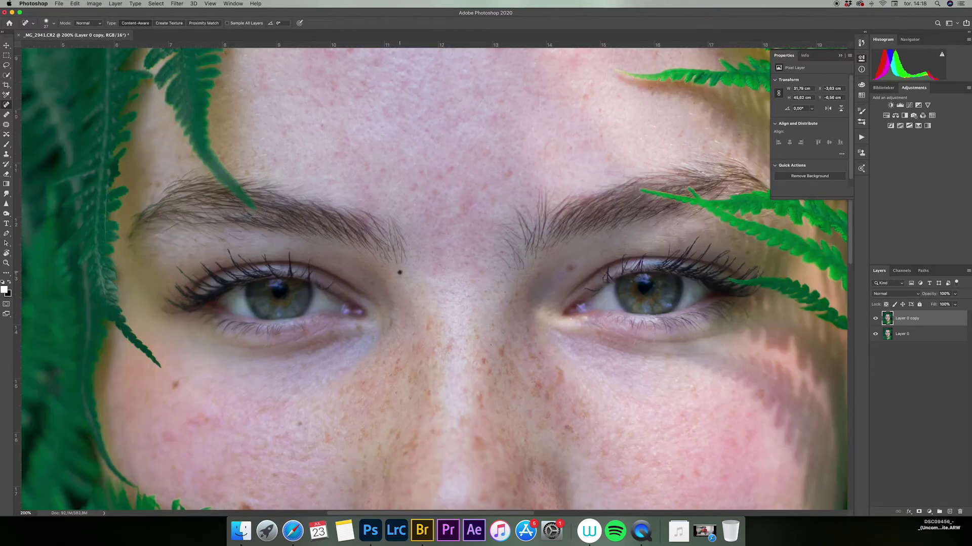
scroll(420, 283, "right", 5)
scroll(420, 284, "up", 1)
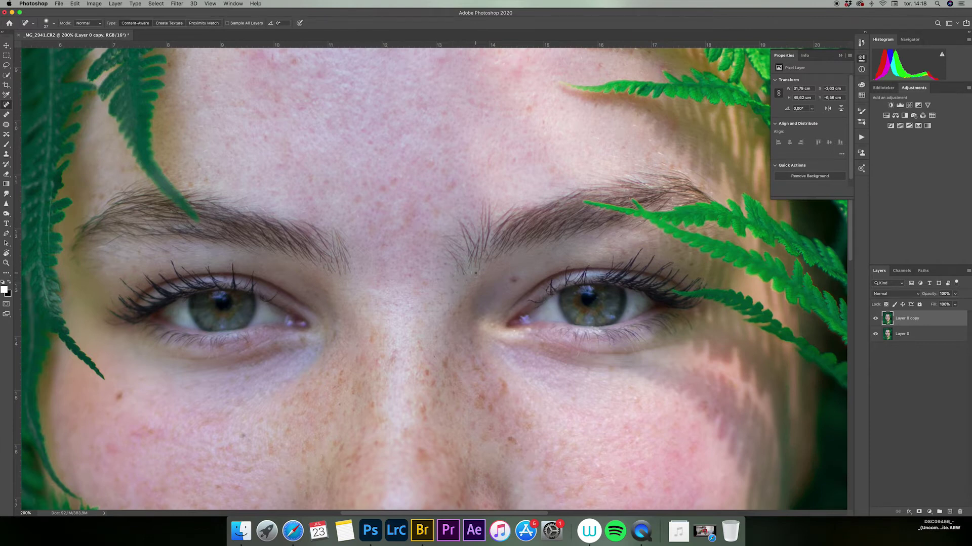
Step: Heal stray hairs at the inner end of the right-hand eyebrow and a small mark under the other eyebrow
left_click_drag(484, 199, 456, 259)
left_click(451, 277)
scroll(471, 264, "right", 5)
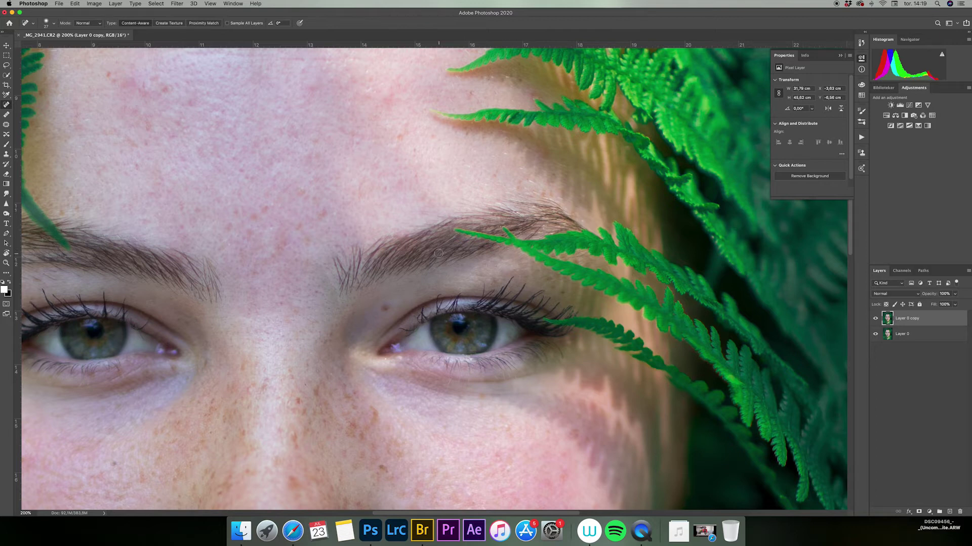
scroll(443, 254, "left", 12)
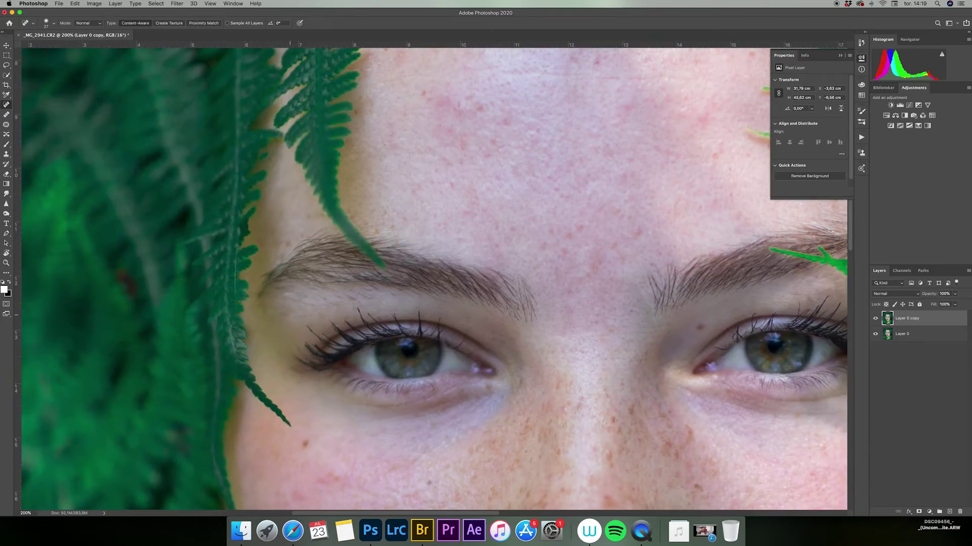
left_click(400, 296)
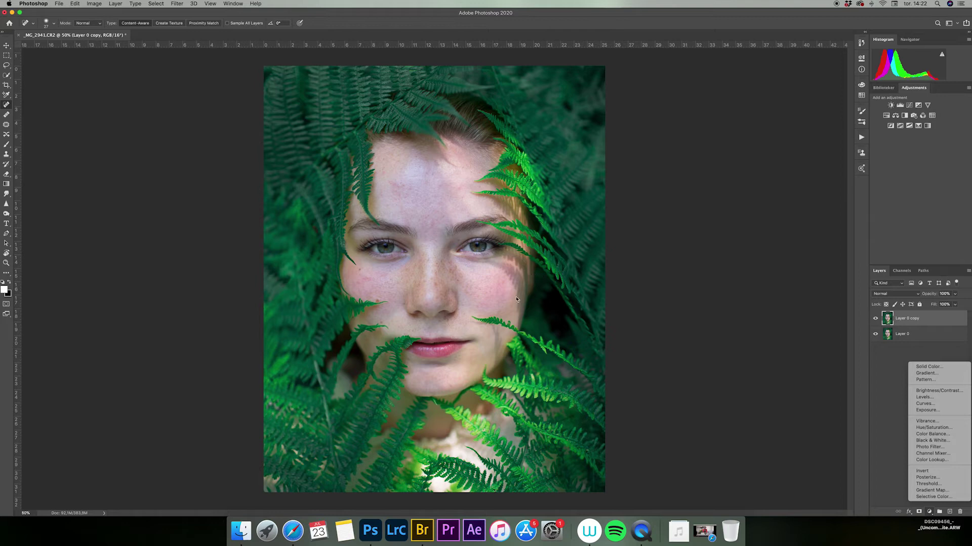
Step: Add a Curves adjustment layer and brighten the midtones with a curve point at input 114, output 144
left_click(931, 512)
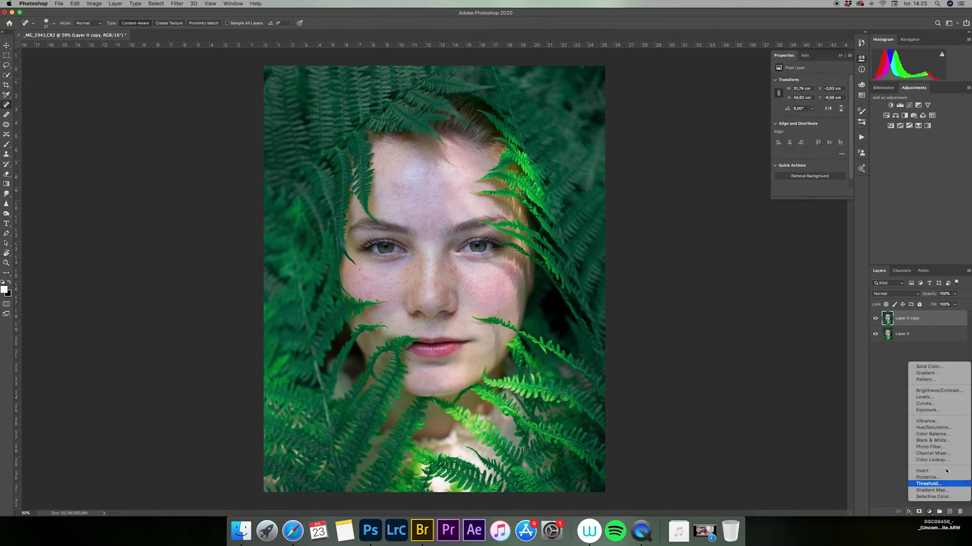
left_click(925, 403)
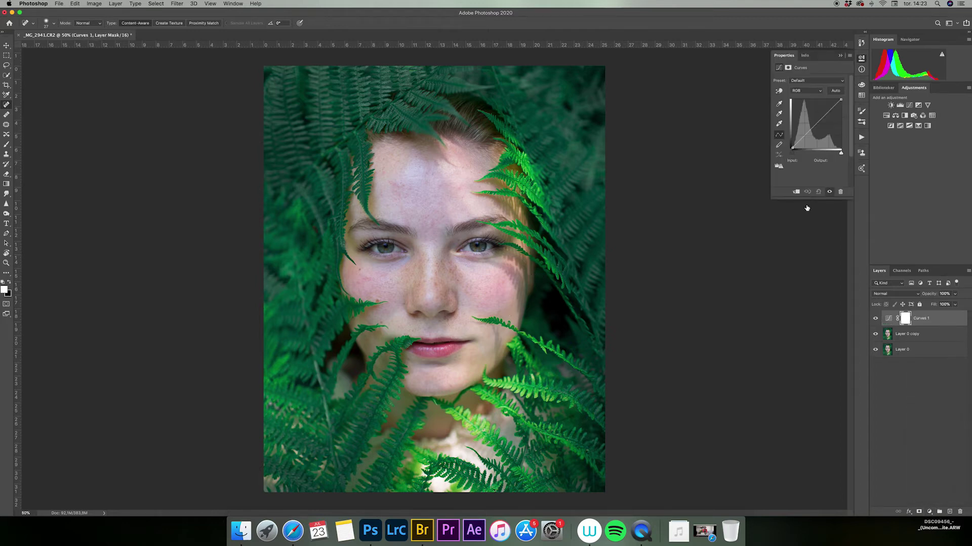
left_click(816, 122)
left_click_drag(816, 122, 813, 121)
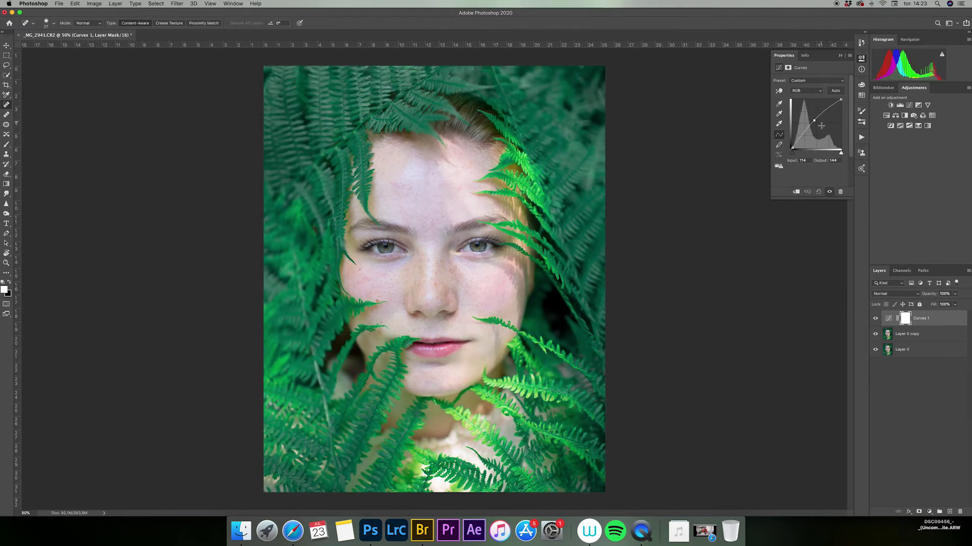
Step: Invert the brightening Curves layer's mask to black and rename the layer "dodge"
key("super+i")
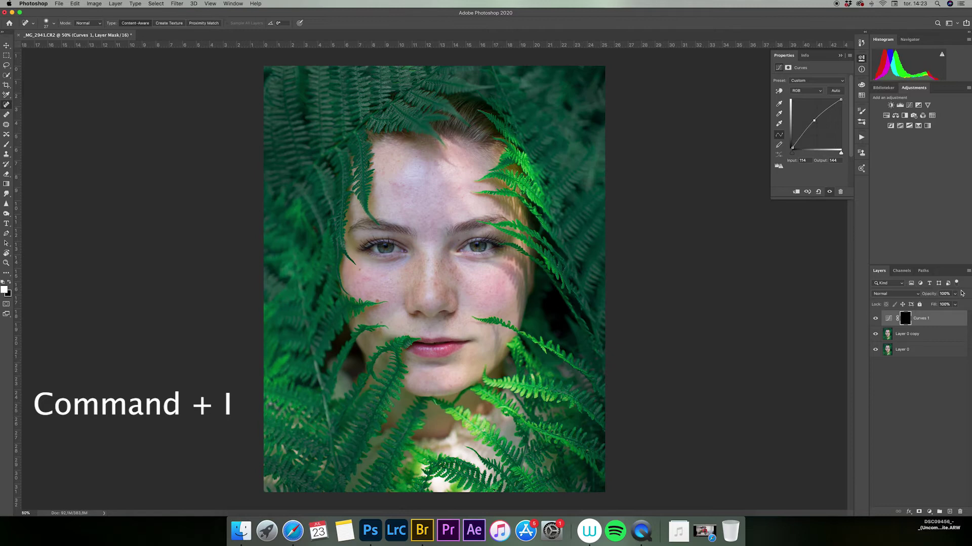
double_click(924, 319)
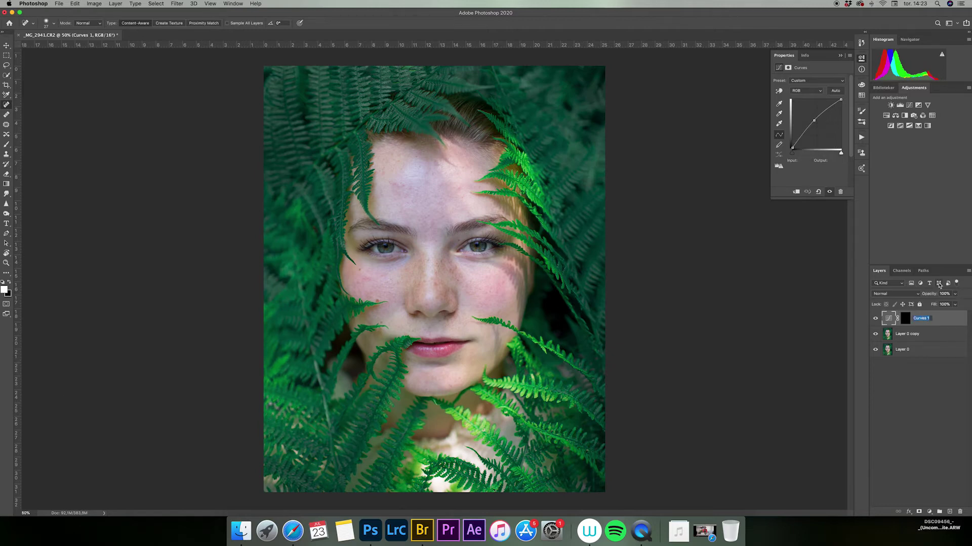
type("dodge")
key("Return")
Step: Add a second Curves adjustment layer and darken the midtones with a curve point at input 134, output 113
left_click(930, 512)
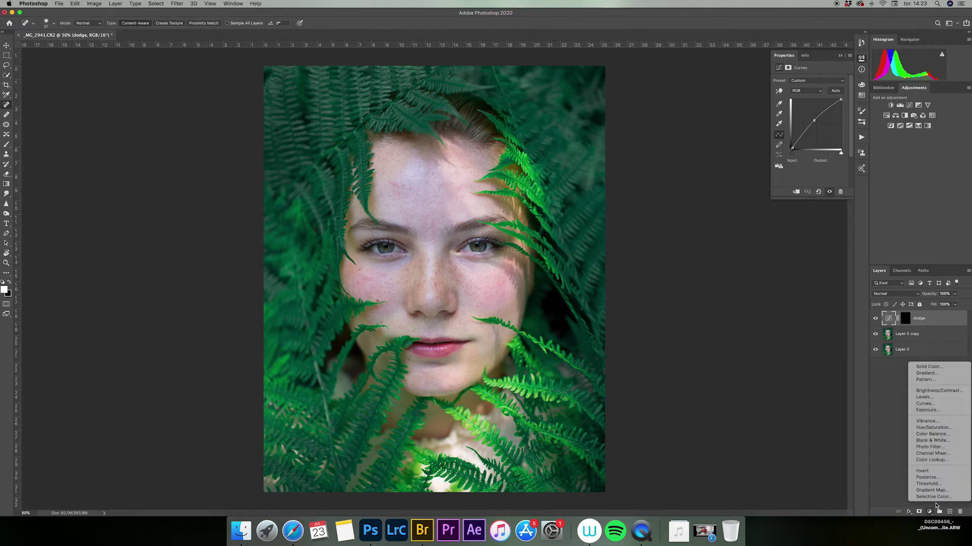
left_click(925, 404)
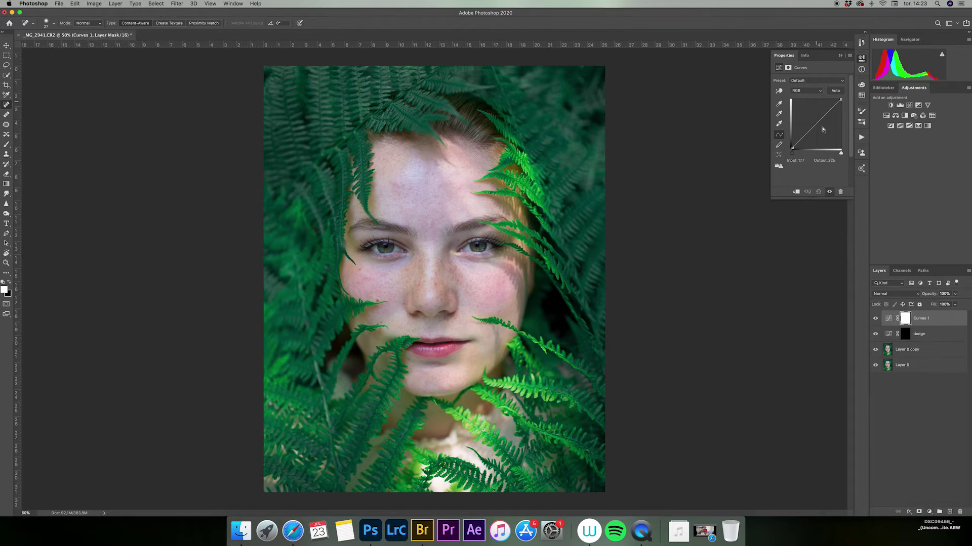
left_click_drag(817, 124, 818, 129)
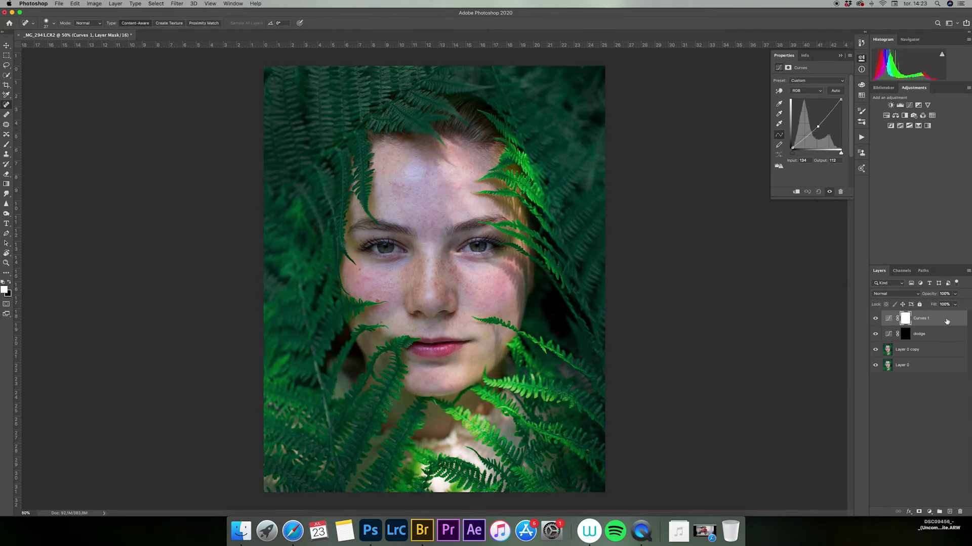
Step: Invert the darkening Curves layer's mask to black and rename the layer "brun"
key("super+i")
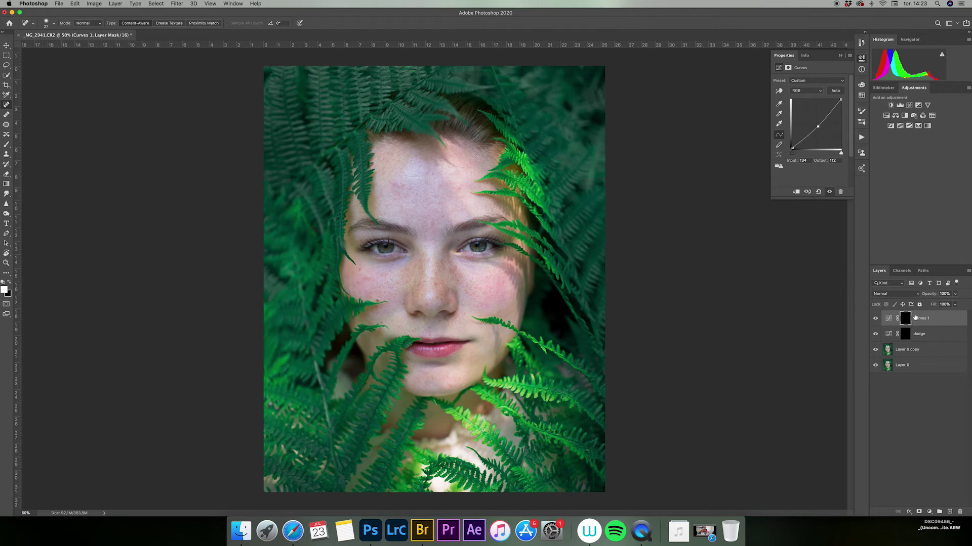
double_click(916, 318)
type("brun")
key("Return")
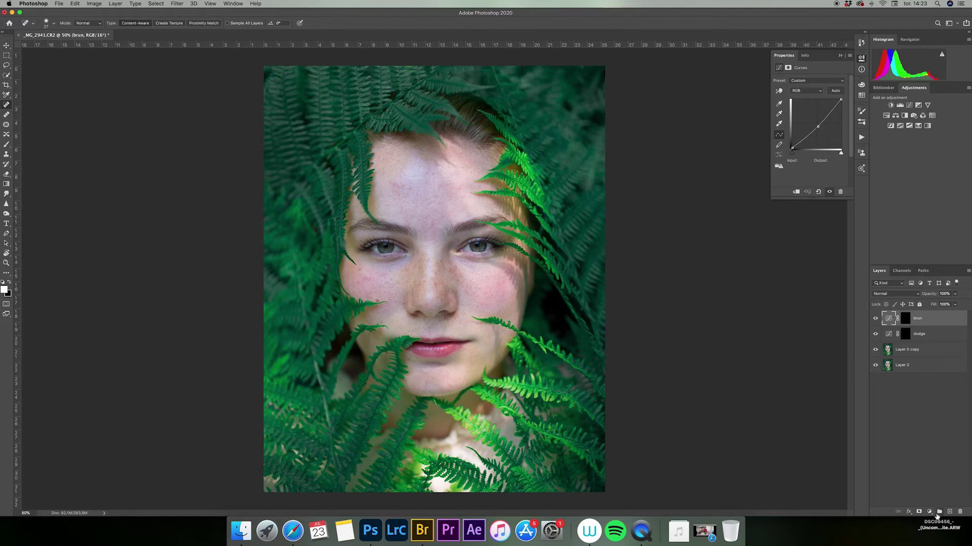
Step: Create a layer group and place the brun and dodge layers inside it
left_click(939, 512)
left_click(924, 329)
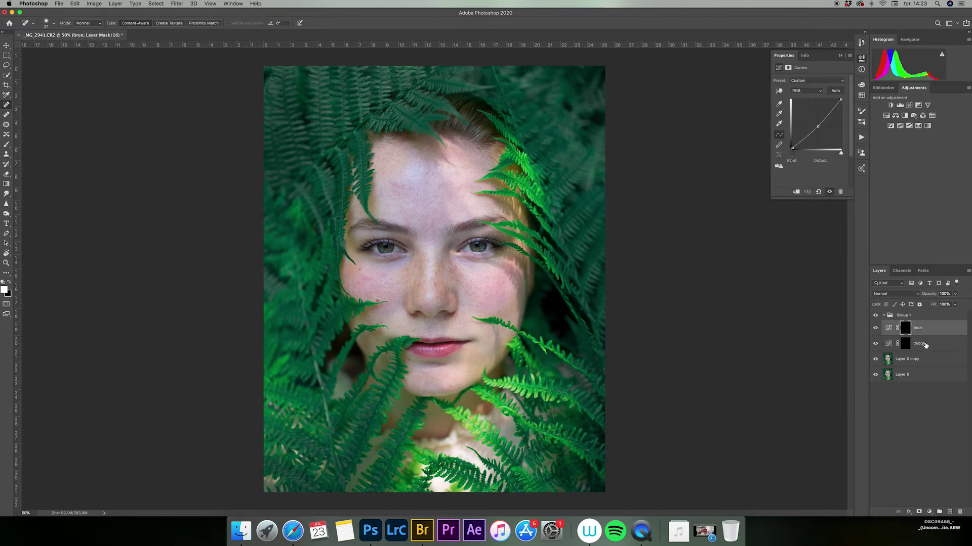
left_click(926, 346, "shift")
left_click_drag(925, 330, 908, 316)
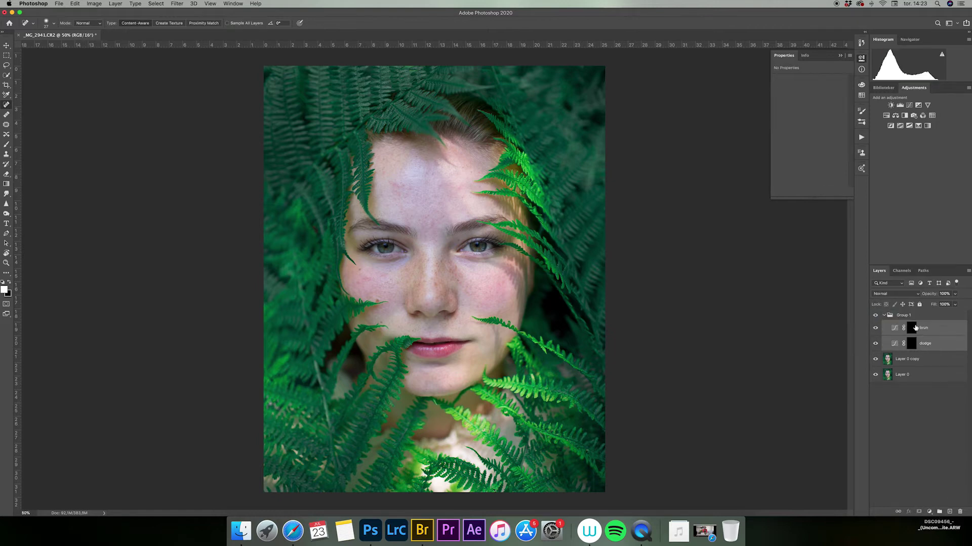
Step: Rename the dodge and burn group as "D&B" and collapse it
double_click(910, 315)
type("D")
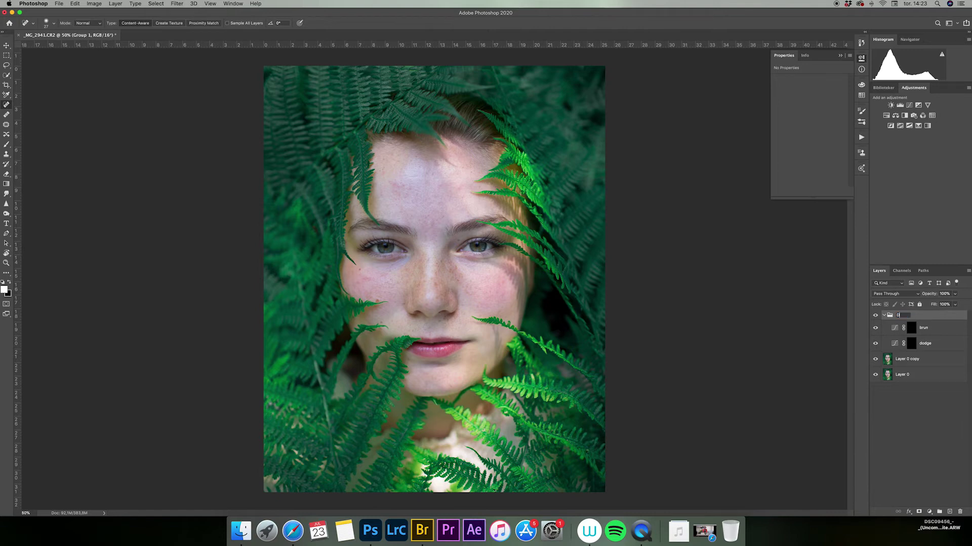
type("&B")
key("Return")
left_click(883, 314)
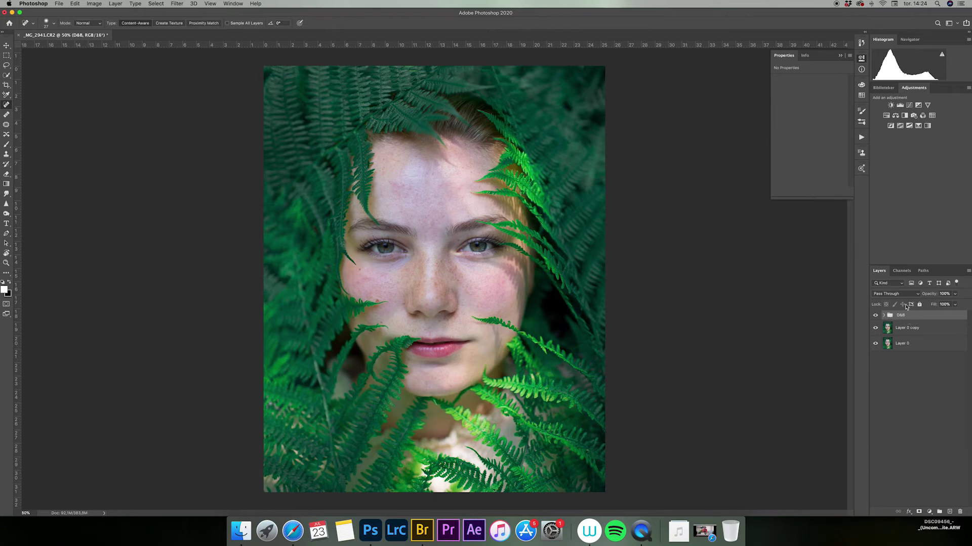
Step: Duplicate the D&B group and name the copy "GD&B"
key("super+j")
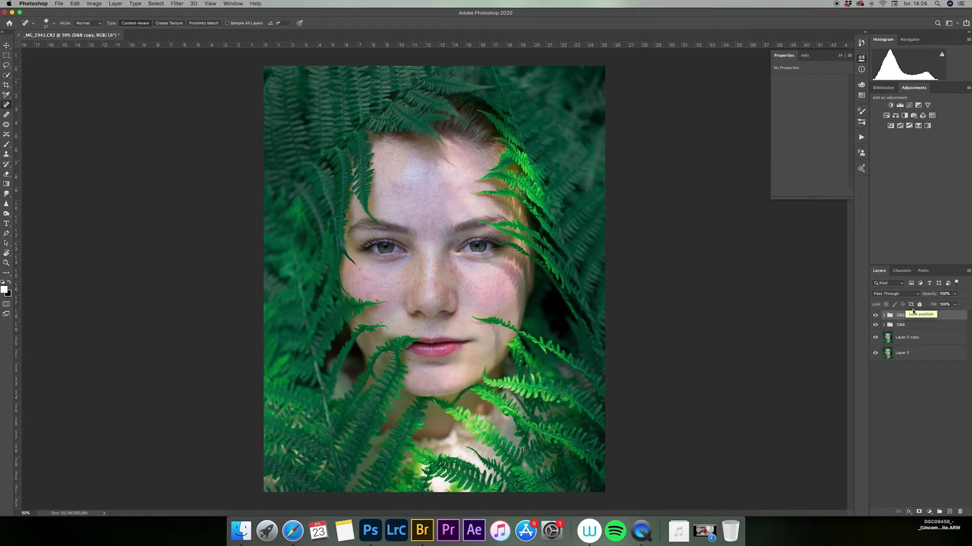
double_click(903, 315)
type("C")
key("Return")
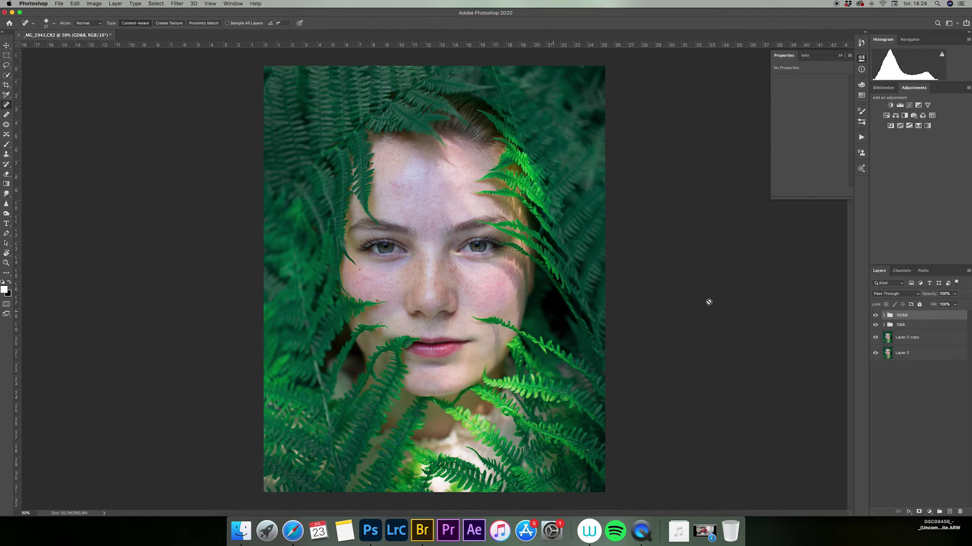
Step: Duplicate the GD&B group as "makeup", and duplicate that group as "depth"
key("super+j")
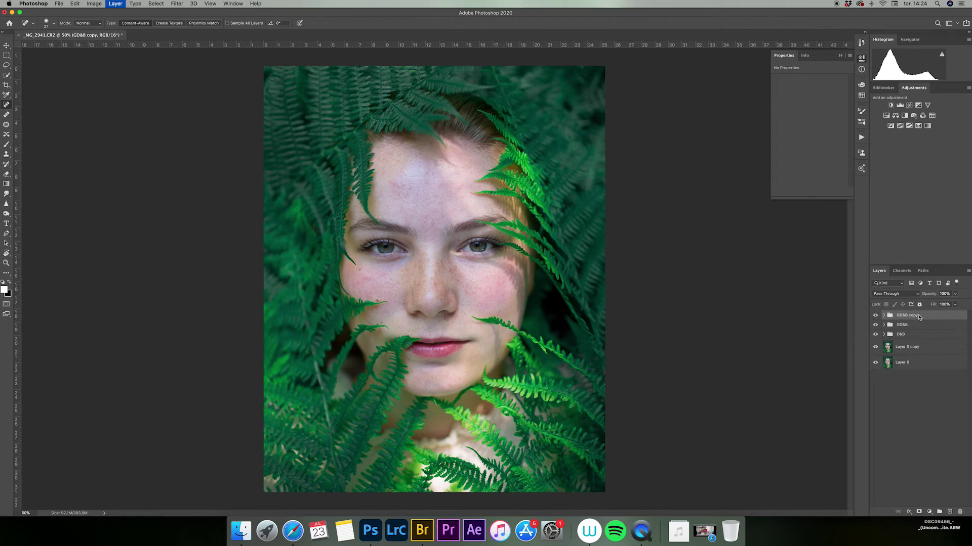
double_click(907, 315)
type("makeup")
key("Return")
key("super+j")
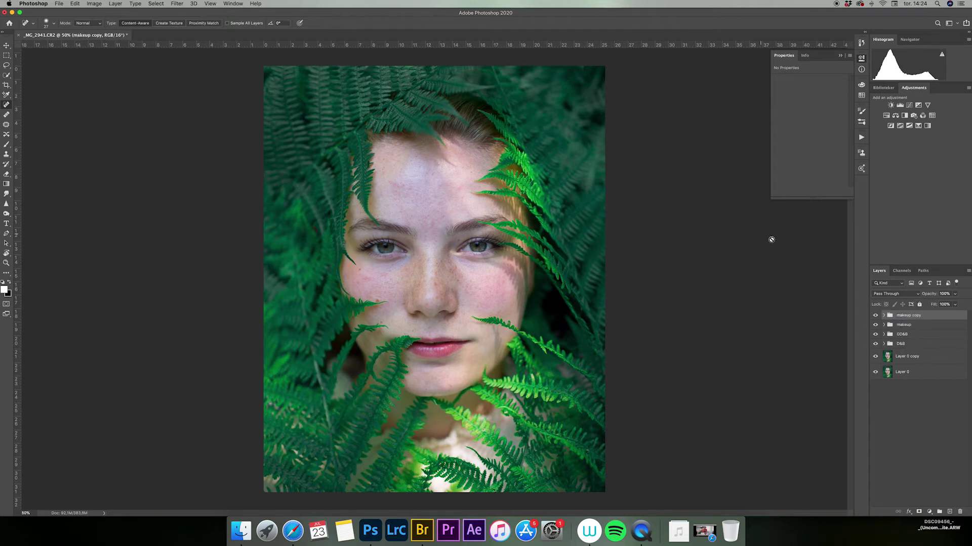
double_click(909, 315)
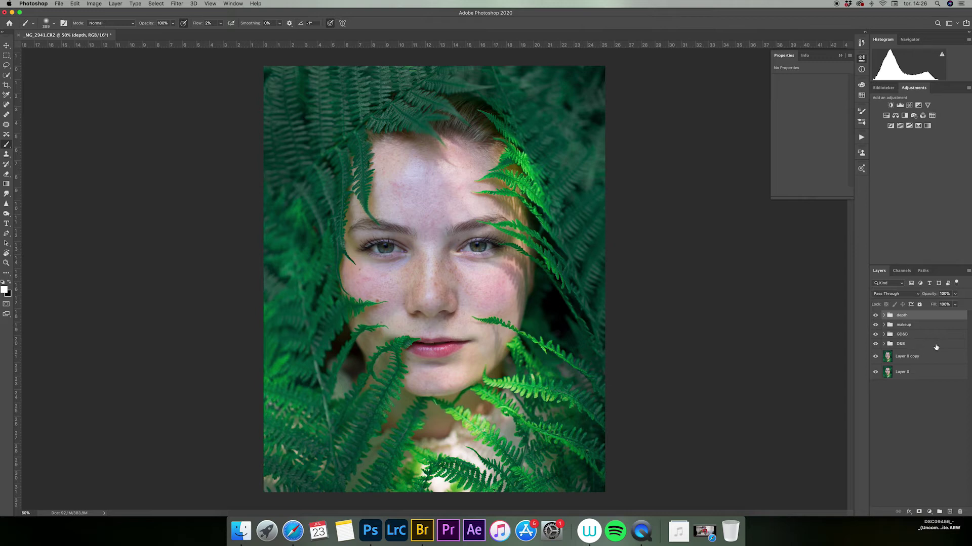
Step: Add a Black & White adjustment layer and, above it, a darkening Curves layer with a point at input 60, output 36
left_click(929, 512)
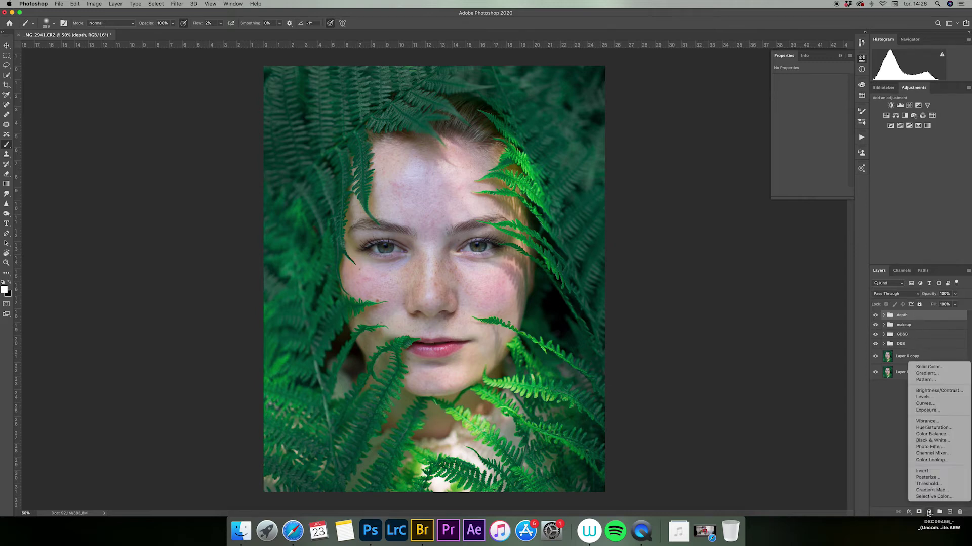
left_click(944, 443)
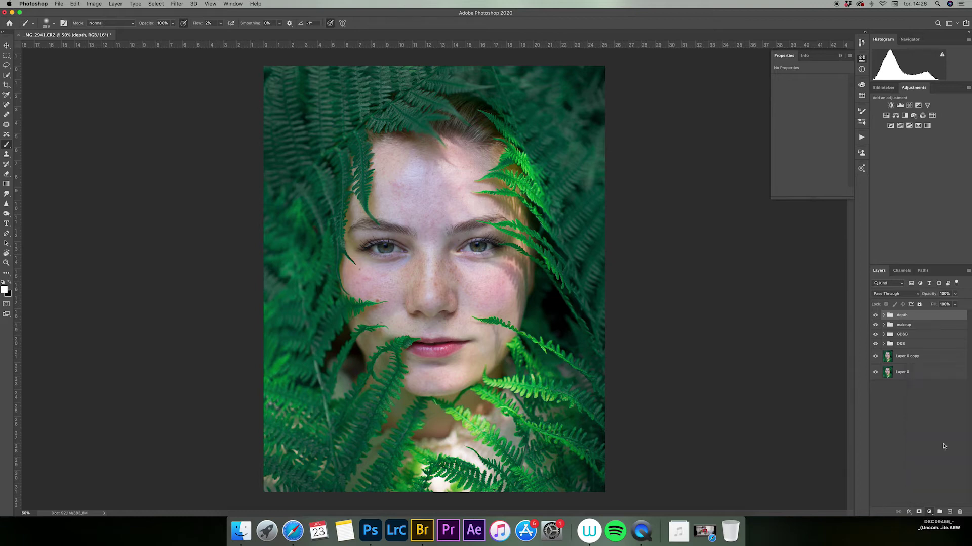
left_click(929, 512)
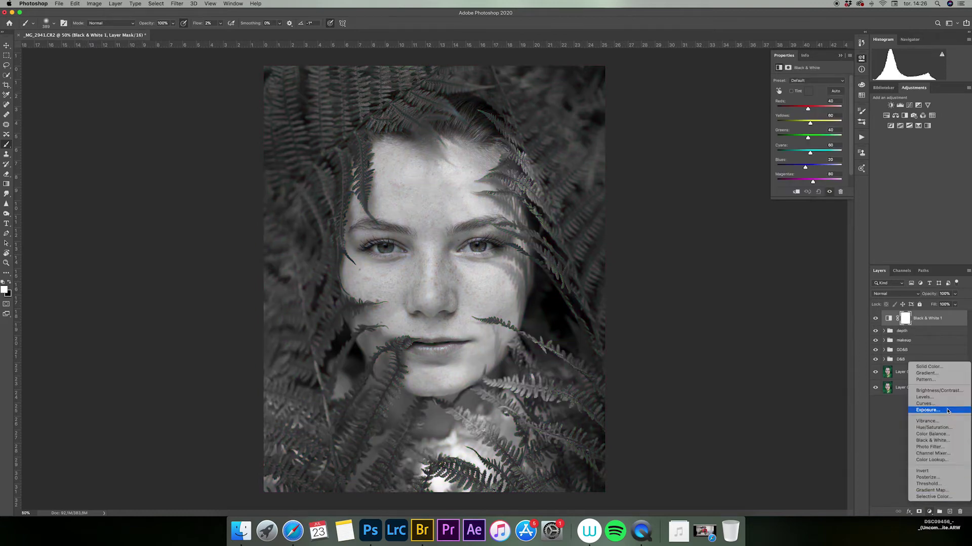
key("Escape")
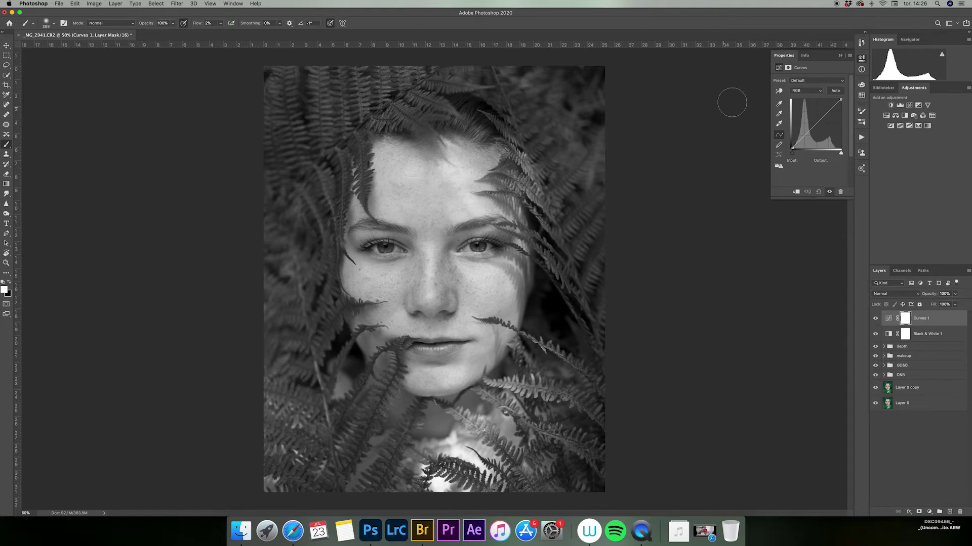
mouse_move(807, 133)
left_mouse_down()
mouse_move(809, 144)
mouse_move(815, 116)
mouse_move(803, 140)
left_mouse_up()
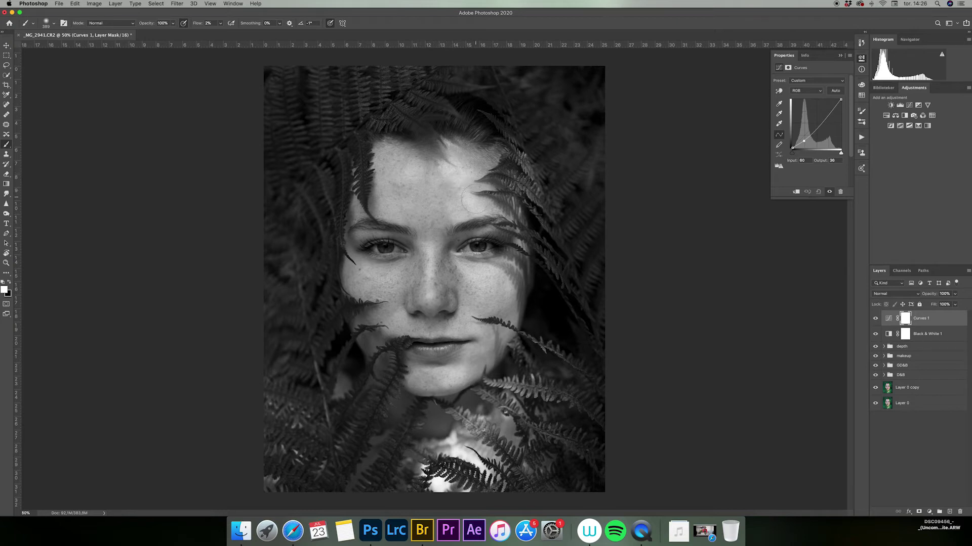
Step: Group the Curves and Black & White helper layers and name the group "D&B help"
left_click(929, 337, "shift")
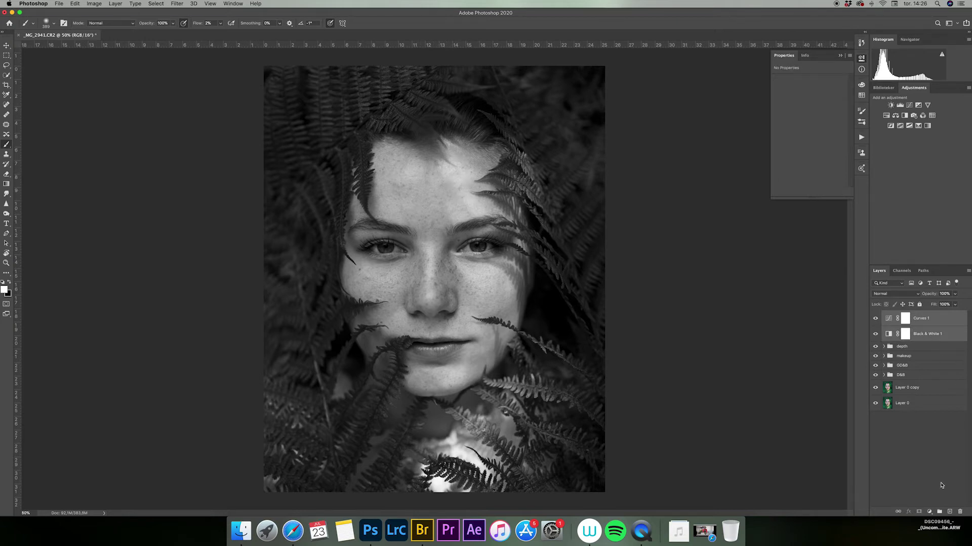
left_click(939, 512)
double_click(904, 315)
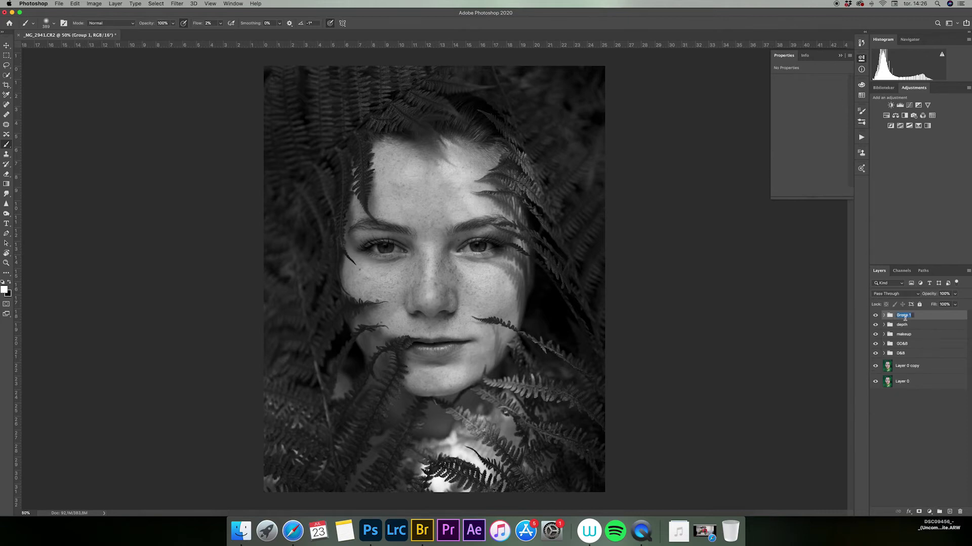
type("D&B help")
Step: Expand the D&B group and paint white on the dodge mask over dark patches on the forehead and face
left_click(883, 353)
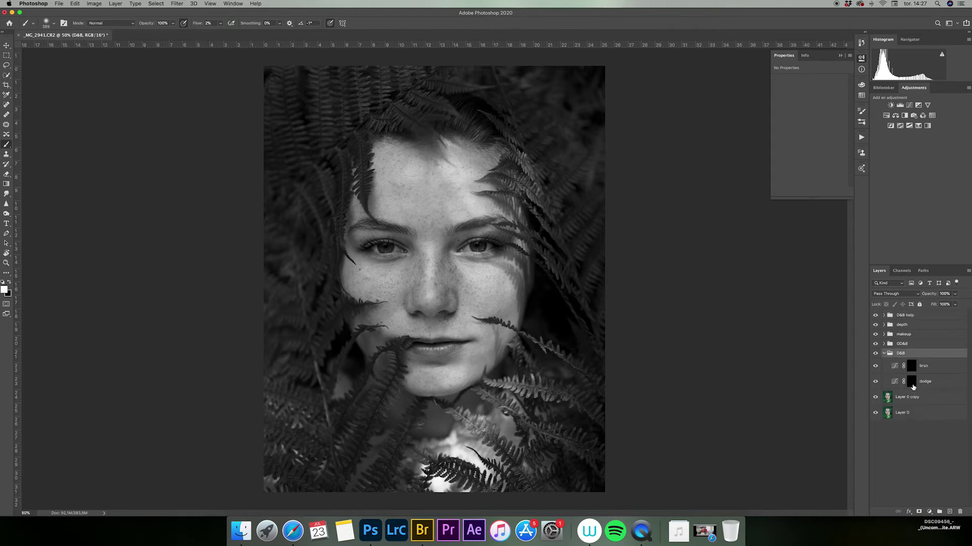
left_click(913, 383)
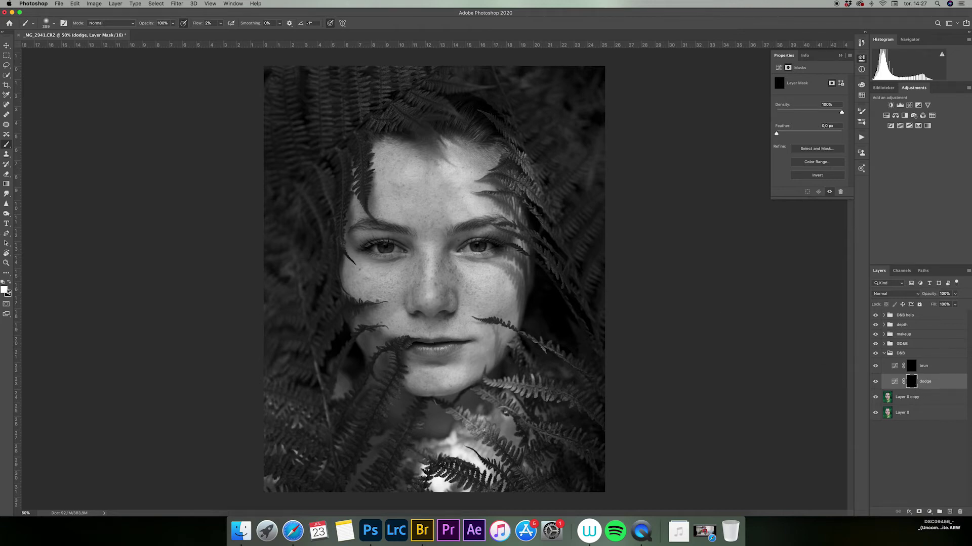
key("super+plus")
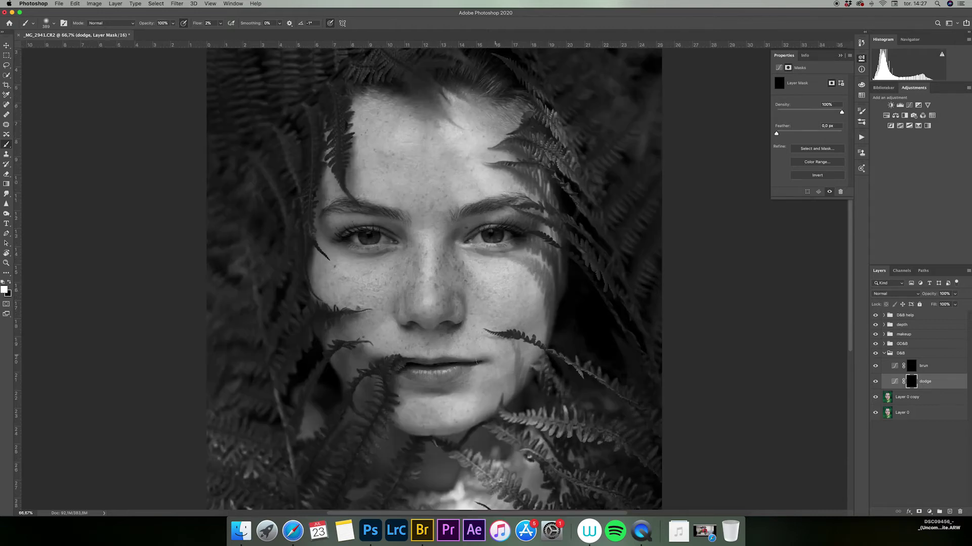
left_click_drag(448, 362, 413, 362)
left_click_drag(408, 210, 434, 211)
mouse_move(428, 168)
left_mouse_down()
mouse_move(452, 168)
mouse_move(393, 177)
left_mouse_up()
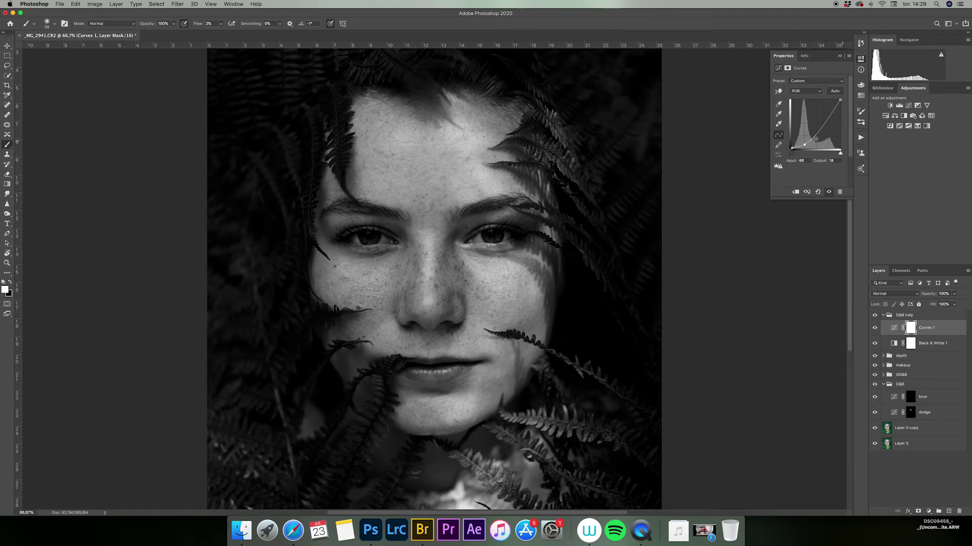
Step: Set the D&B help Curves point's output to 34 and select the brun layer's mask
left_click_drag(804, 145, 804, 139)
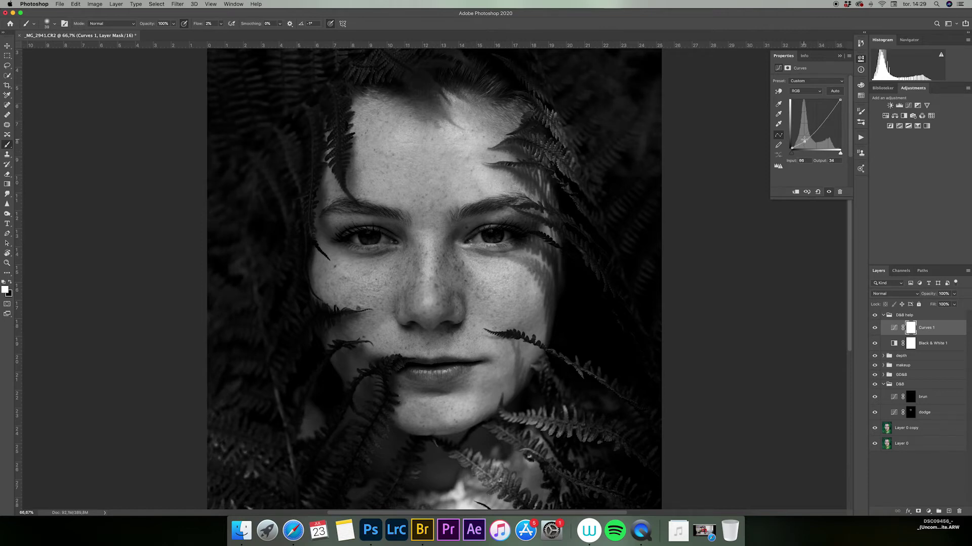
left_click(910, 397)
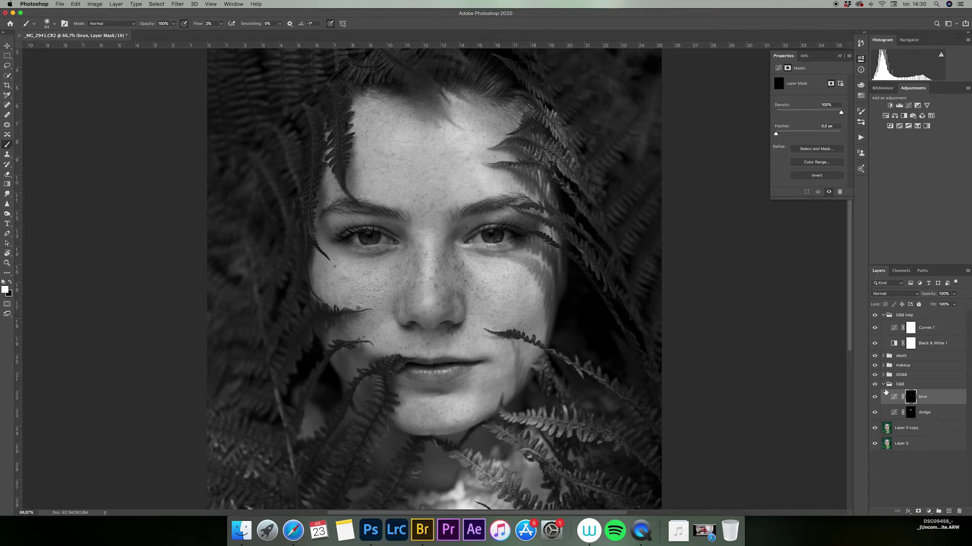
Step: Paint white on the dodge mask over the dark areas around the eyes and brows
key("alt+bracketleft")
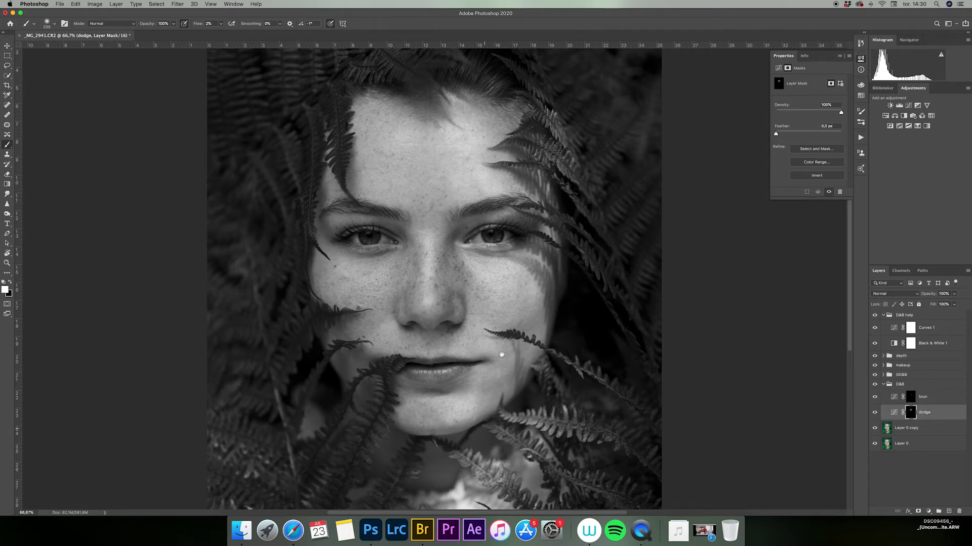
scroll(470, 440, "down", 5)
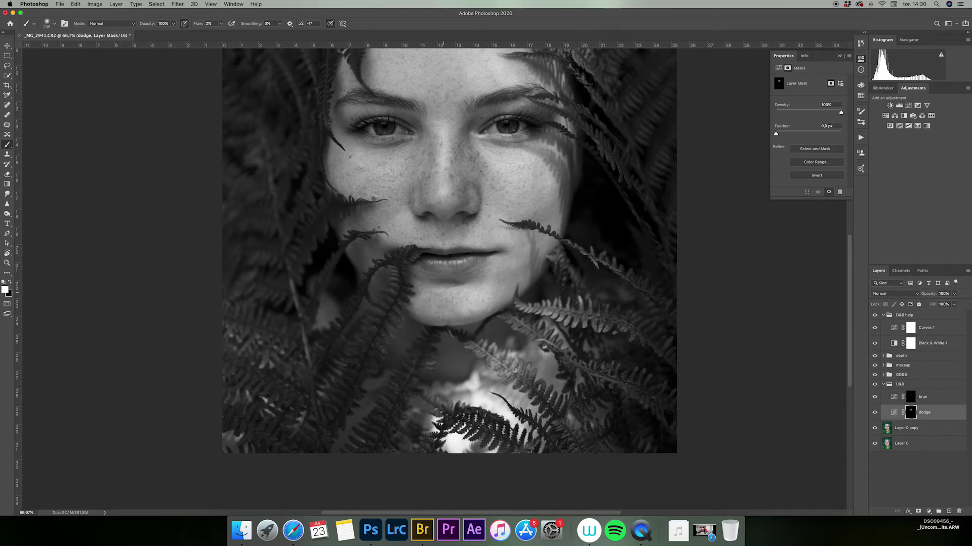
scroll(440, 276, "up", 7)
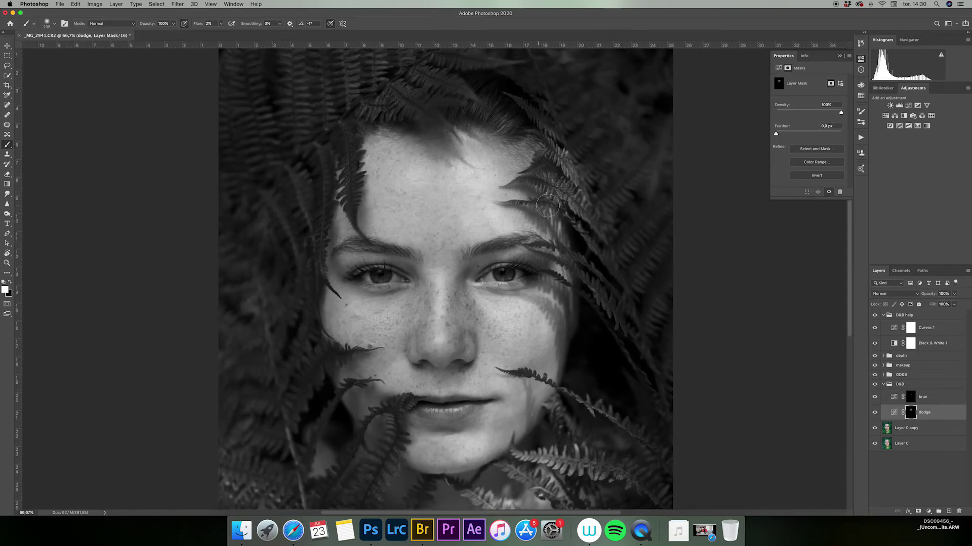
mouse_move(585, 205)
left_mouse_down()
mouse_move(522, 281)
mouse_move(558, 270)
left_mouse_up()
left_click_drag(473, 270, 538, 202)
left_click_drag(418, 283, 390, 284)
Step: Reduce the brush size and continue brightening uneven skin on the cheek through the dodge mask
key("alt+bracketright")
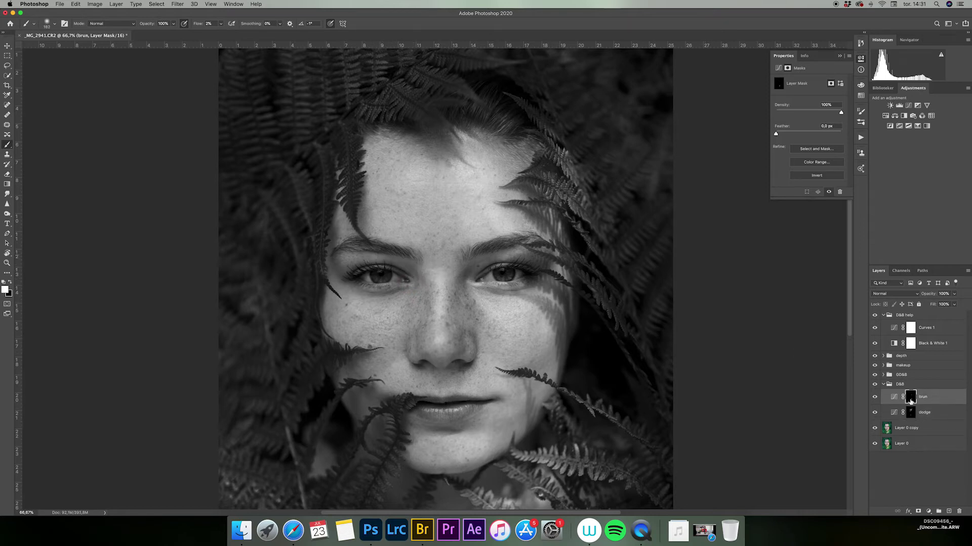
key("alt+bracketleft")
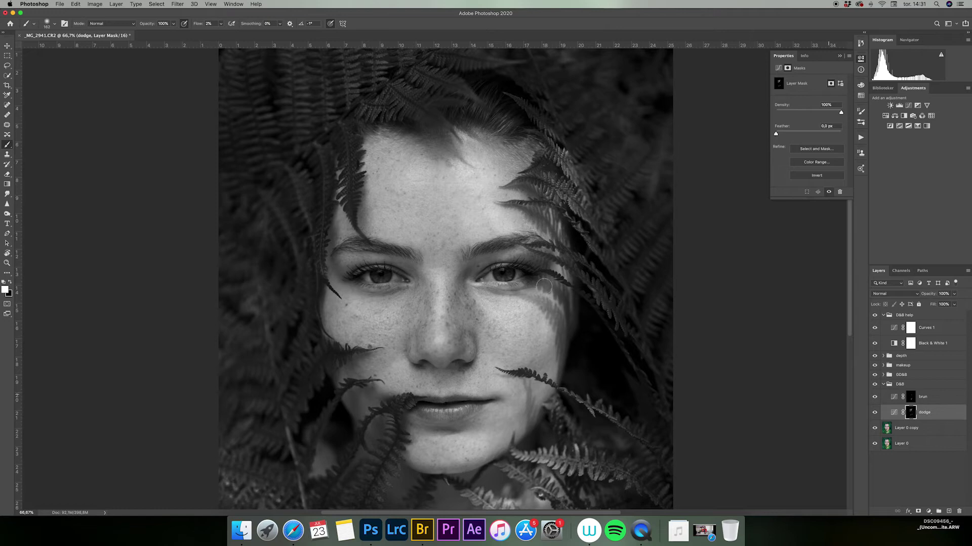
mouse_move(456, 381)
left_mouse_down("ctrl+alt")
mouse_move(443, 382)
mouse_move(512, 383)
mouse_move(554, 366)
left_mouse_up("ctrl+alt")
left_click_drag(526, 333, 535, 333, "ctrl+alt")
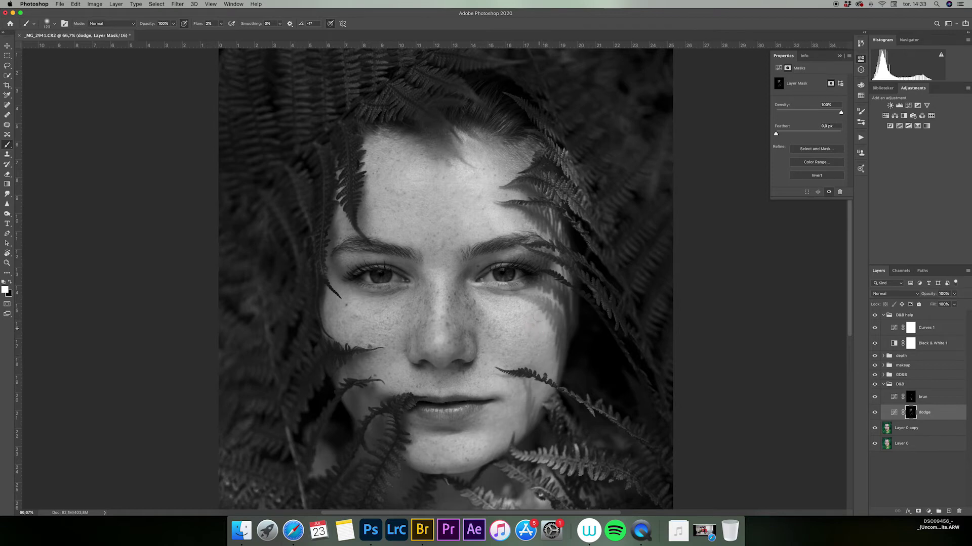
Step: Paint white with a smaller brush on the brun mask over bright patches of the cheek, and reselect the dodge mask
left_click(909, 399)
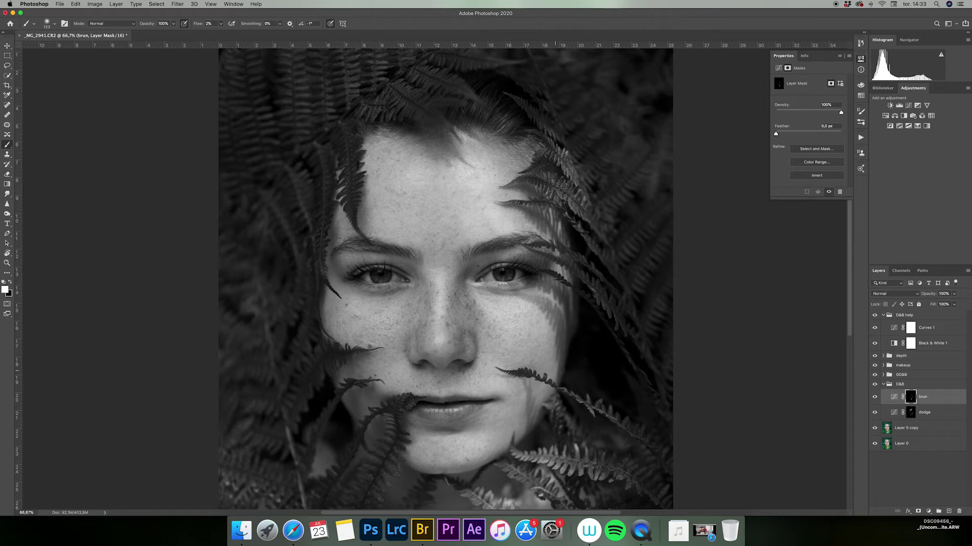
left_click_drag(400, 333, 378, 333)
right_click(369, 389)
left_click_drag(363, 401, 374, 401)
key("alt+[")
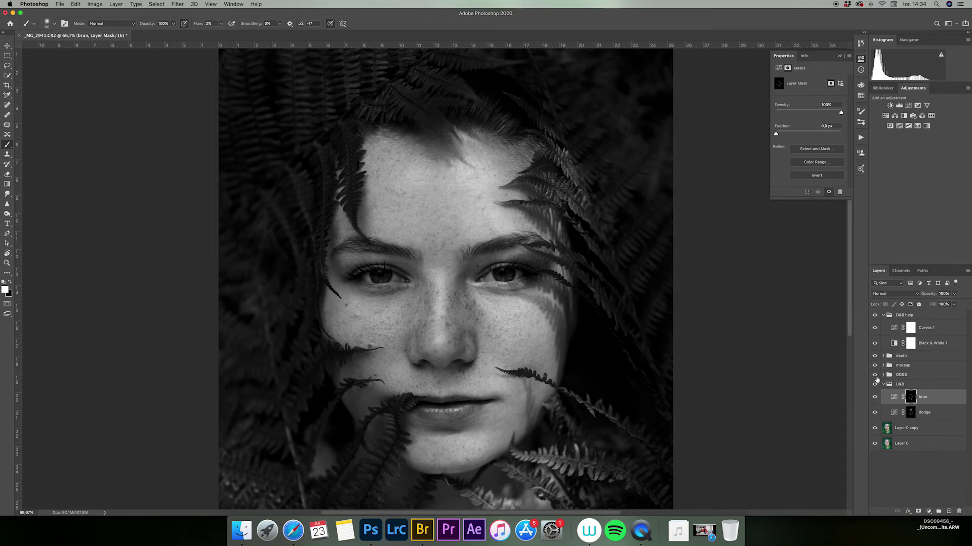
key("alt+[")
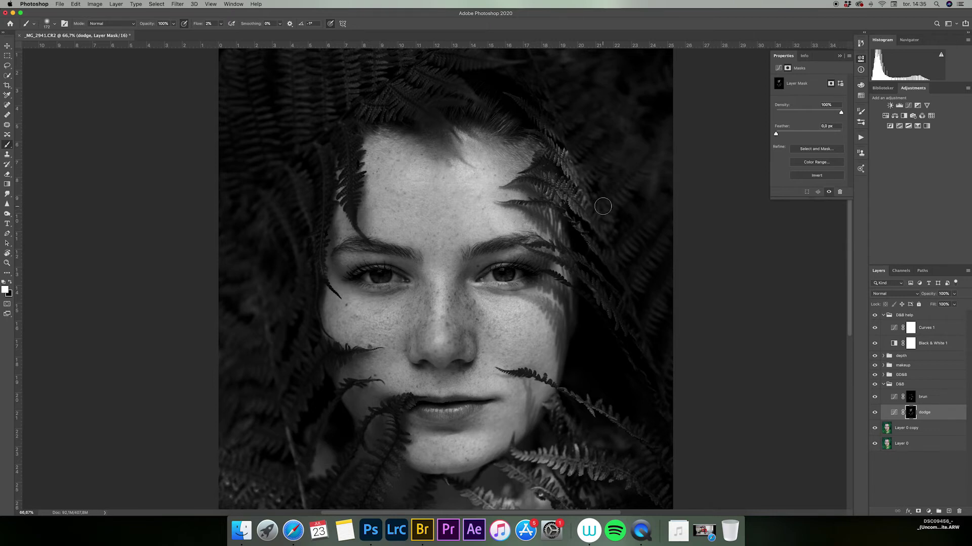
Step: Collapse the D&B help group and hide it to bring the portrait back to color
key("super+minus")
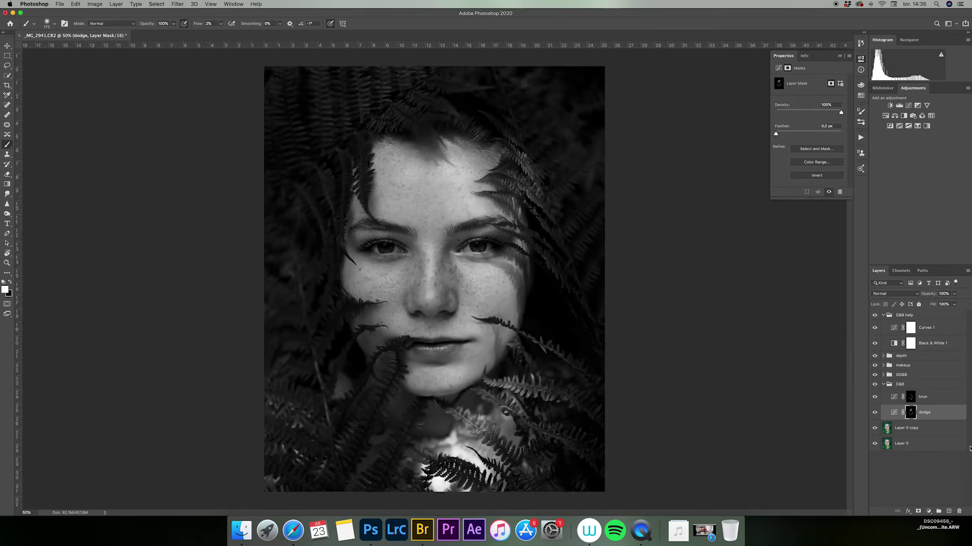
left_click(883, 315)
left_click(874, 315)
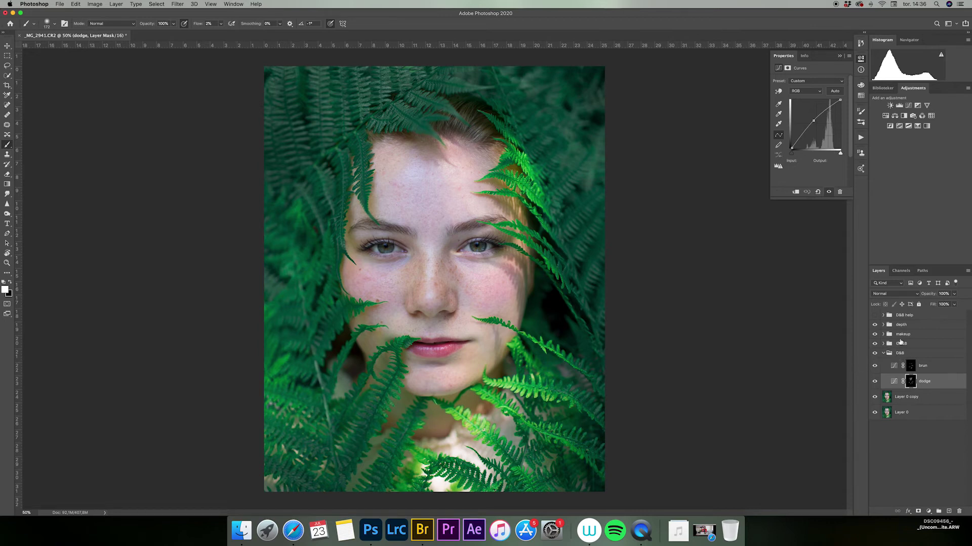
Step: Examine the dodge mask on its own, and compare the portrait with the collapsed D&B group hidden and shown
left_click(910, 383, "alt")
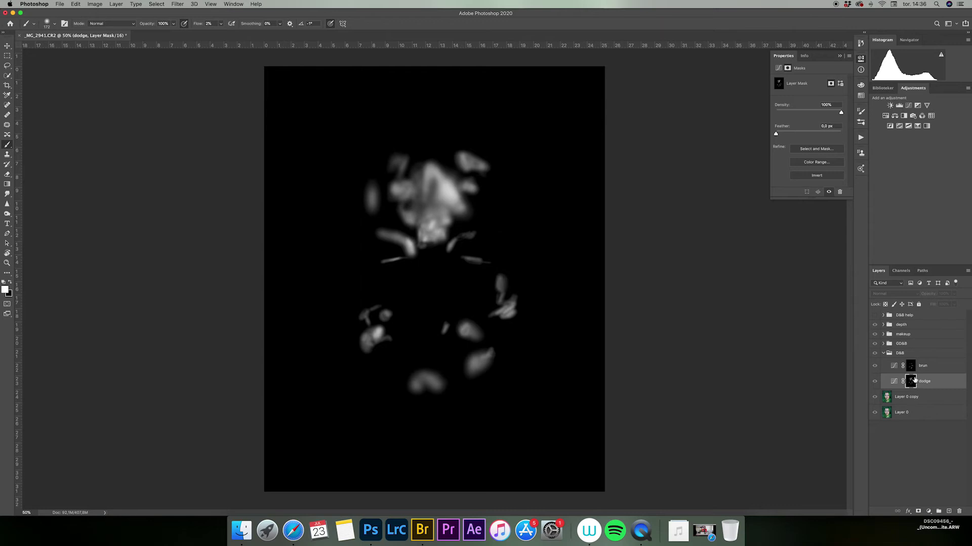
left_click(883, 353)
left_click(875, 354)
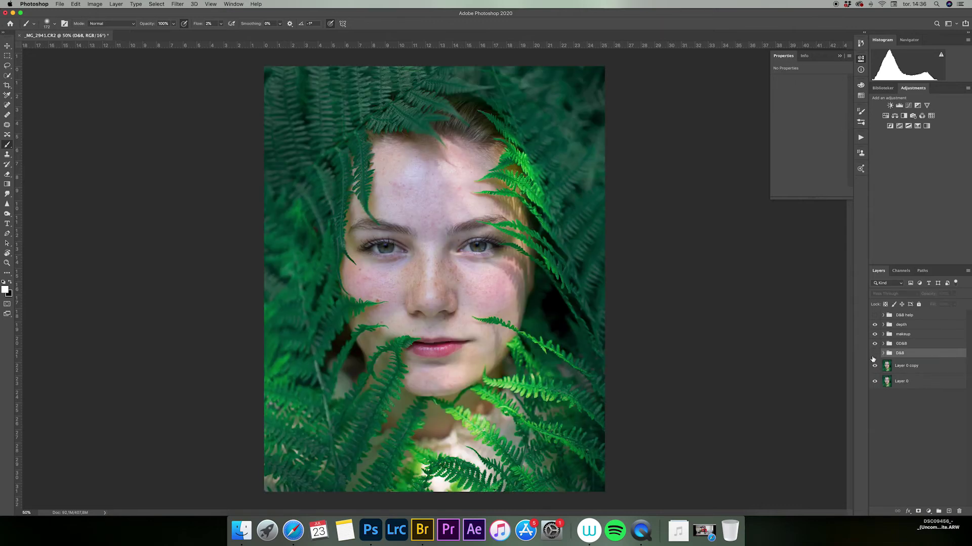
left_click(875, 354)
left_click(874, 354)
left_click(874, 354)
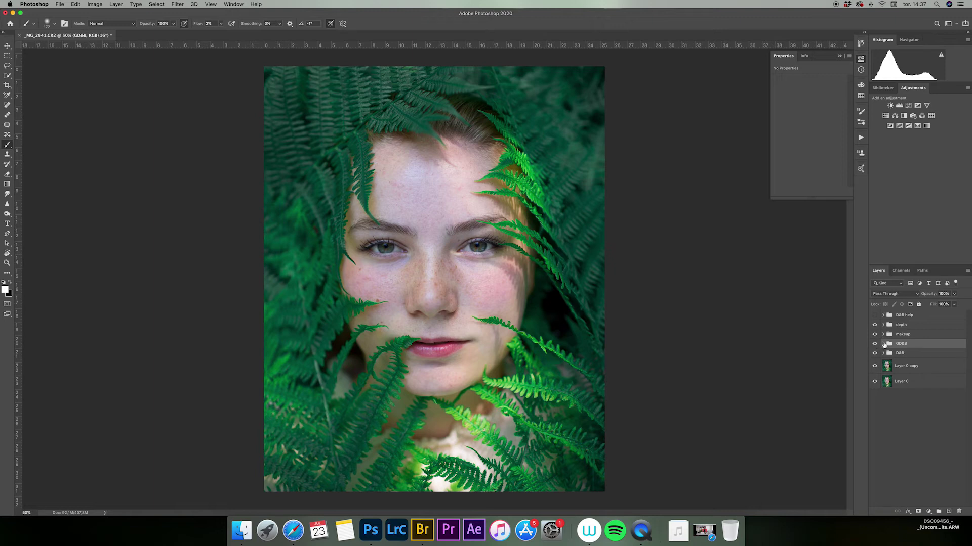
Step: Expand the GD&B group, check the portrait in black and white through the D&B help group, and select the dodge layer's mask
left_click(883, 344)
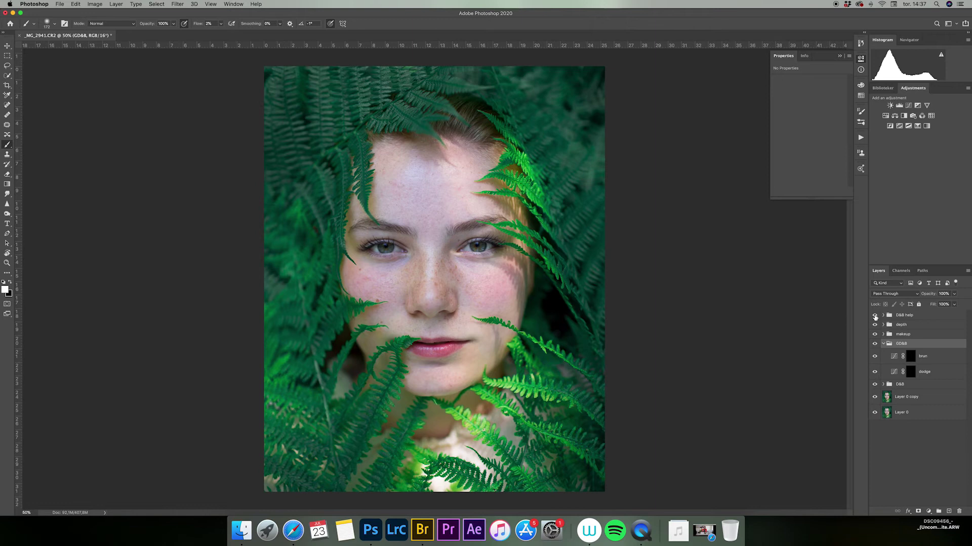
left_click(875, 317)
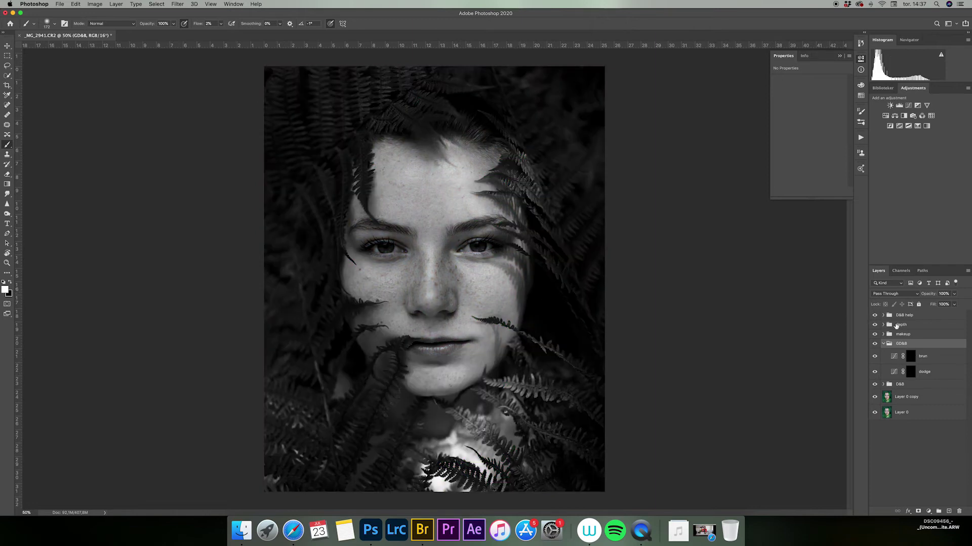
left_click(875, 315)
left_click(910, 372)
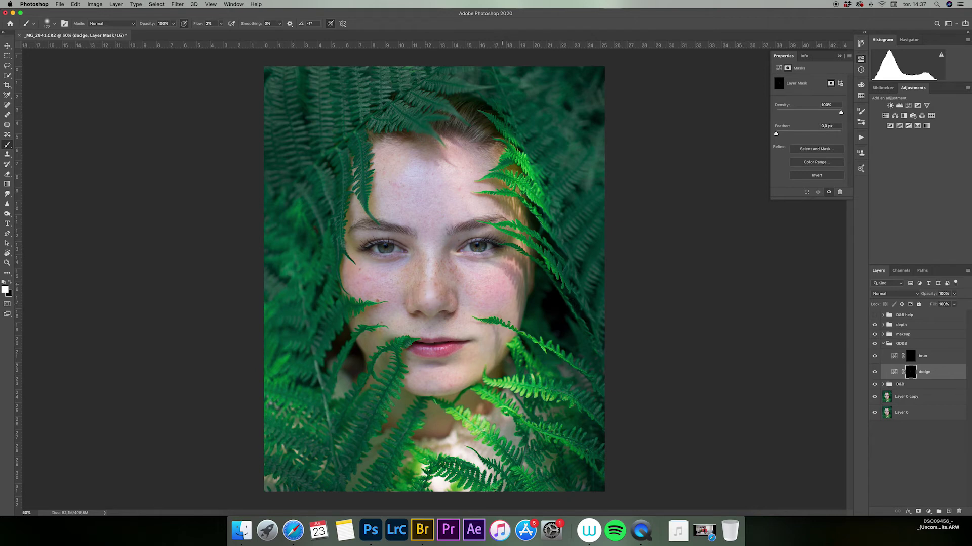
Step: Compare the portrait with the GD&B dodge layer hidden and shown
left_click(874, 373)
left_click(873, 373)
left_click(873, 373)
left_click(874, 373)
Step: Paint white on the GD&B dodge mask over the nose, eye areas, brow area and center of the forehead
key("x")
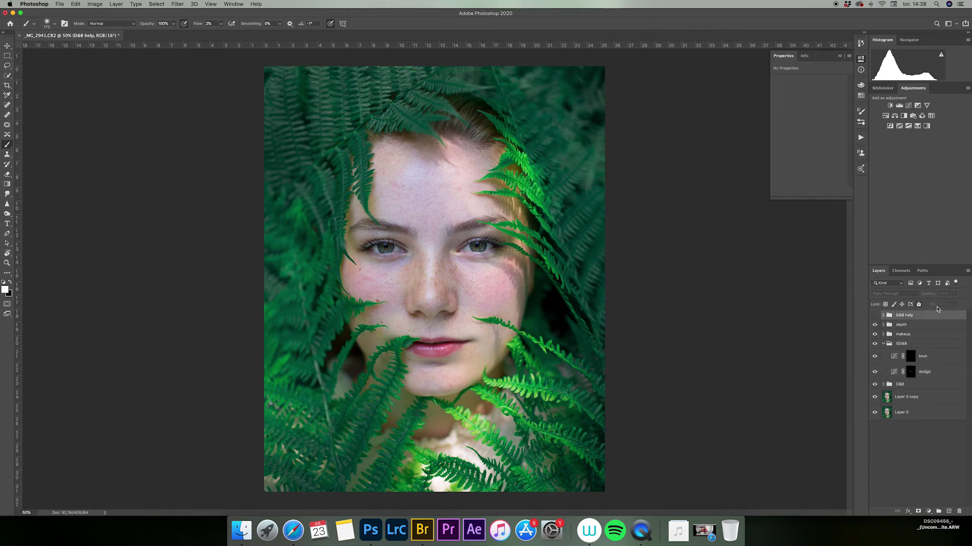
left_click(926, 372)
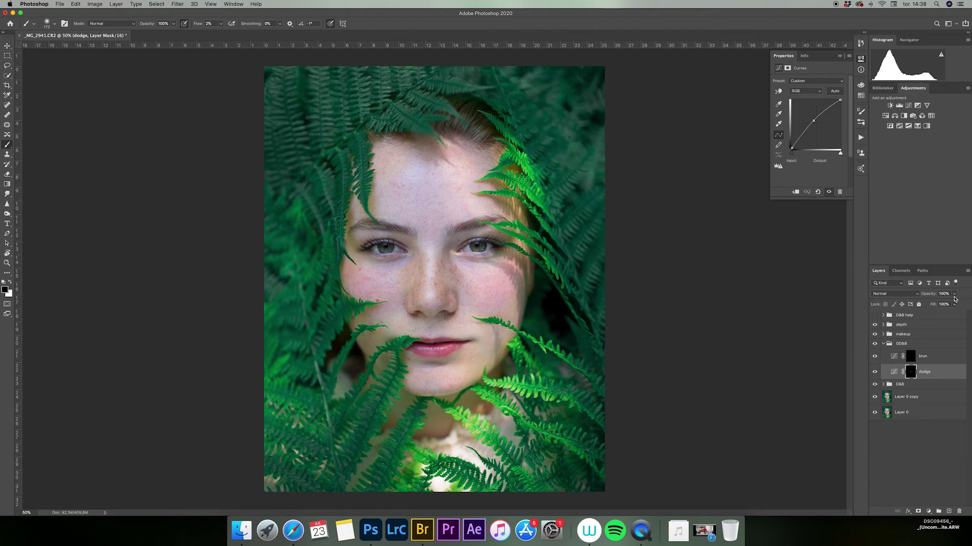
key("x")
mouse_move(433, 282)
left_mouse_down()
mouse_move(423, 286)
mouse_move(433, 293)
left_mouse_up()
left_click_drag(367, 234, 378, 234)
left_click_drag(384, 261, 378, 263)
mouse_move(416, 212)
left_mouse_down()
mouse_move(435, 212)
mouse_move(416, 214)
mouse_move(435, 191)
mouse_move(487, 218)
left_mouse_up()
left_click_drag(434, 167, 423, 190)
Step: Paint white with a large brush on the GD&B brun mask along the hairline, outer cheeks and jaw, and below the lips
left_click(910, 356)
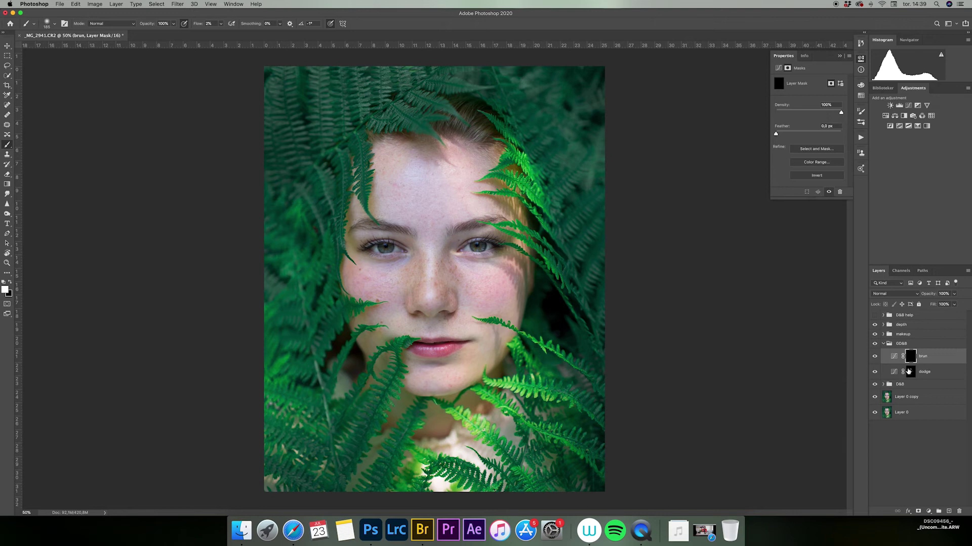
left_click_drag(374, 142, 411, 143)
left_click_drag(374, 142, 407, 146)
mouse_move(363, 319)
left_mouse_down()
mouse_move(398, 382)
mouse_move(349, 359)
mouse_move(337, 270)
left_mouse_up()
mouse_move(544, 283)
left_mouse_down()
mouse_move(544, 242)
mouse_move(531, 309)
mouse_move(485, 357)
left_mouse_up()
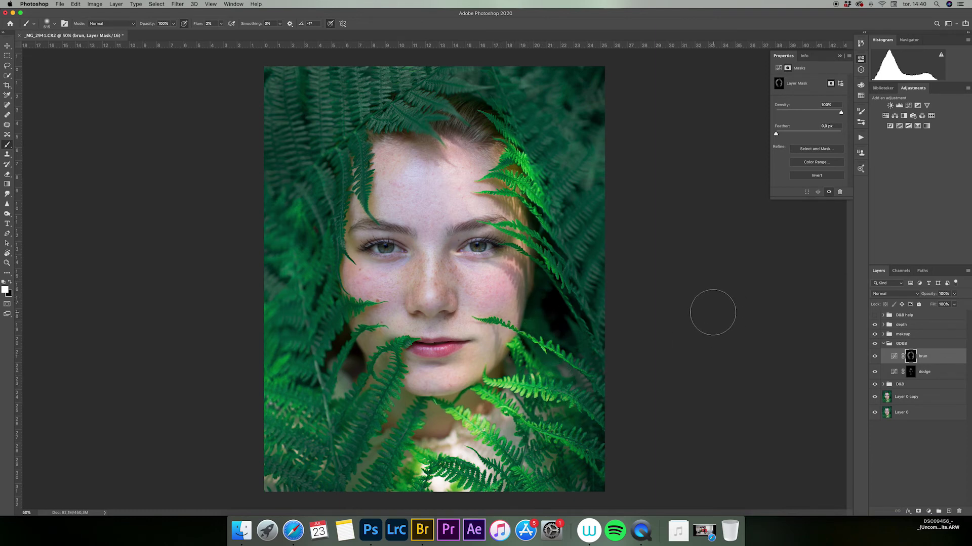
mouse_move(518, 126)
left_mouse_down()
mouse_move(420, 263)
mouse_move(397, 260)
mouse_move(418, 262)
left_mouse_up()
left_click_drag(424, 363, 414, 363)
Step: Duplicate the GD&B brun layer twice to strengthen the contour darkening
left_click(917, 360)
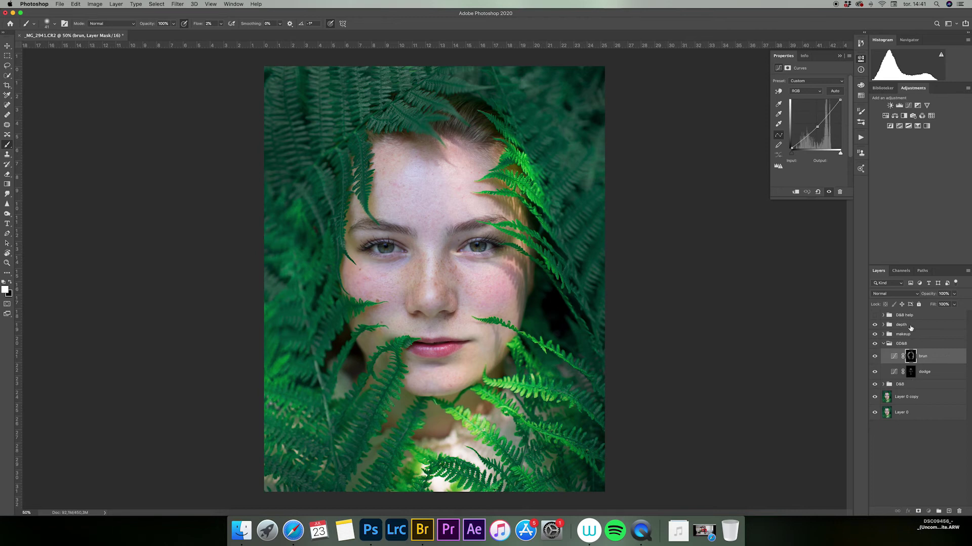
key("super+j")
key("super+j")
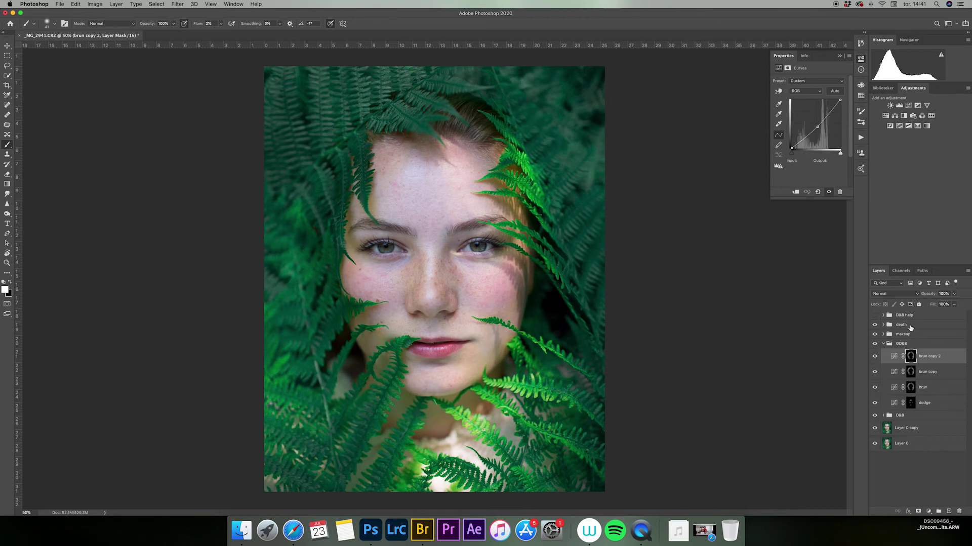
Step: Collapse the GD&B group and compare the portrait with the group hidden and shown
left_click(883, 344)
left_click(874, 345)
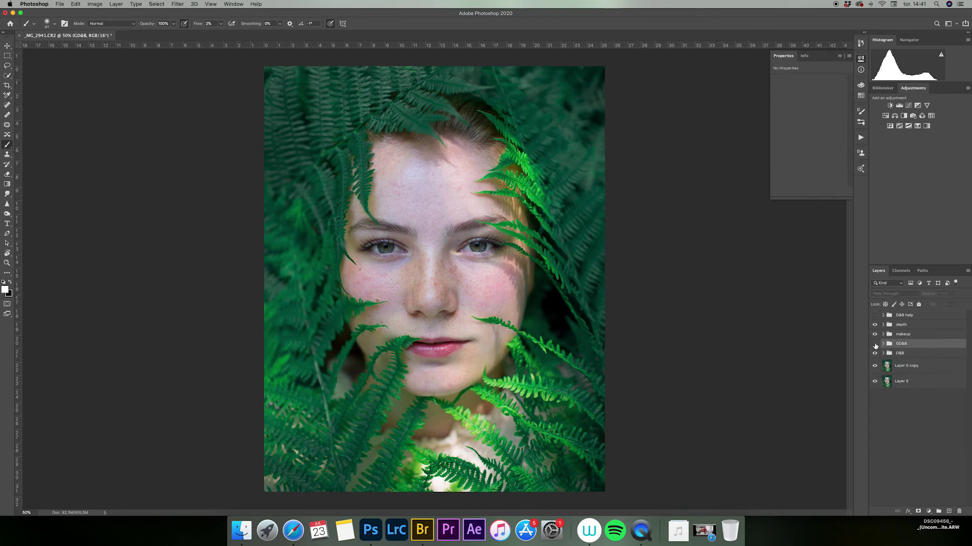
left_click(874, 345)
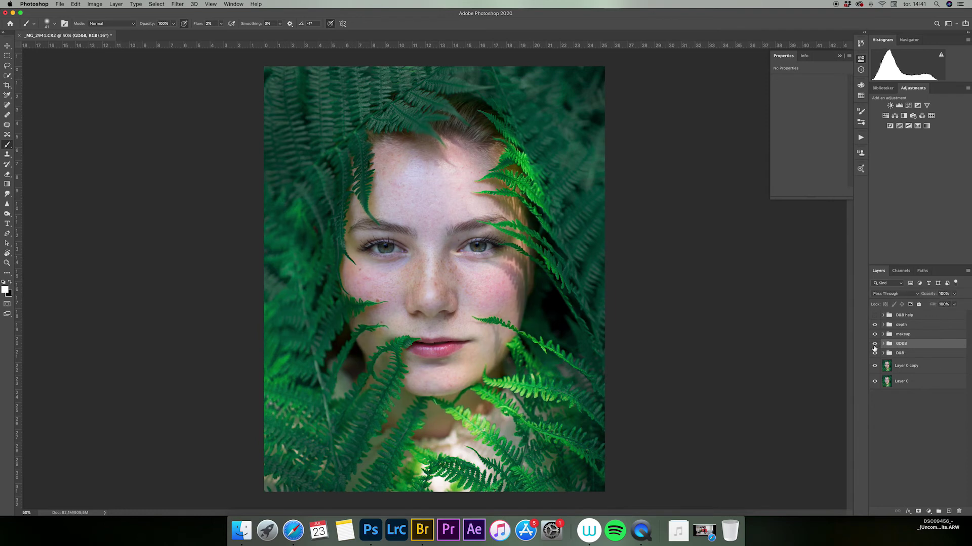
left_click(873, 346)
left_click(873, 345)
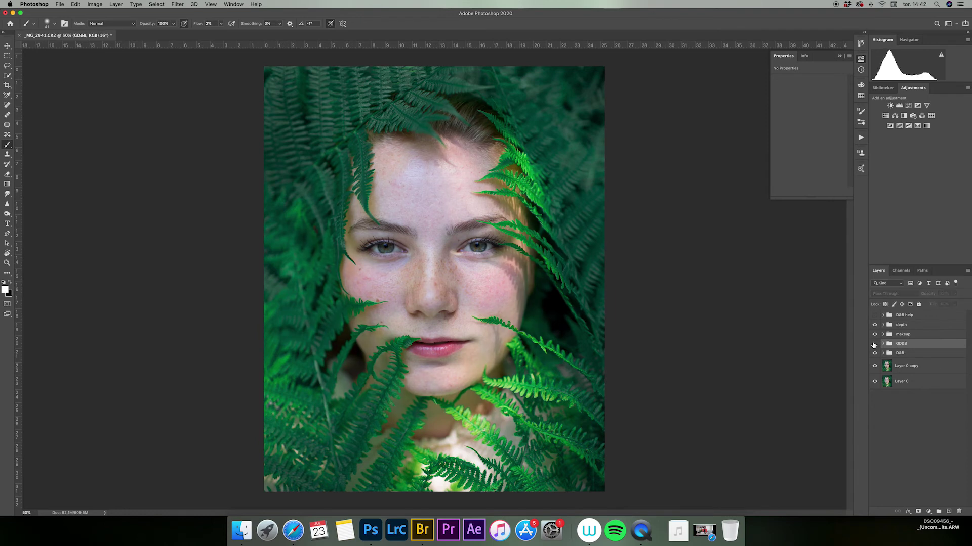
left_click(874, 345)
left_click(874, 345)
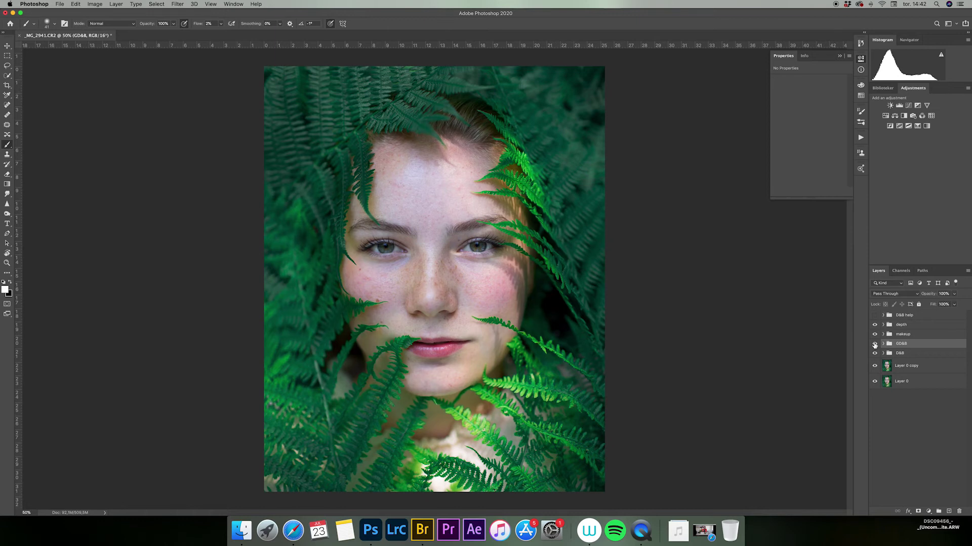
Step: Paint more white on the GD&B dodge mask over the cheek and forehead, and compare with the group hidden and shown
left_click(883, 344)
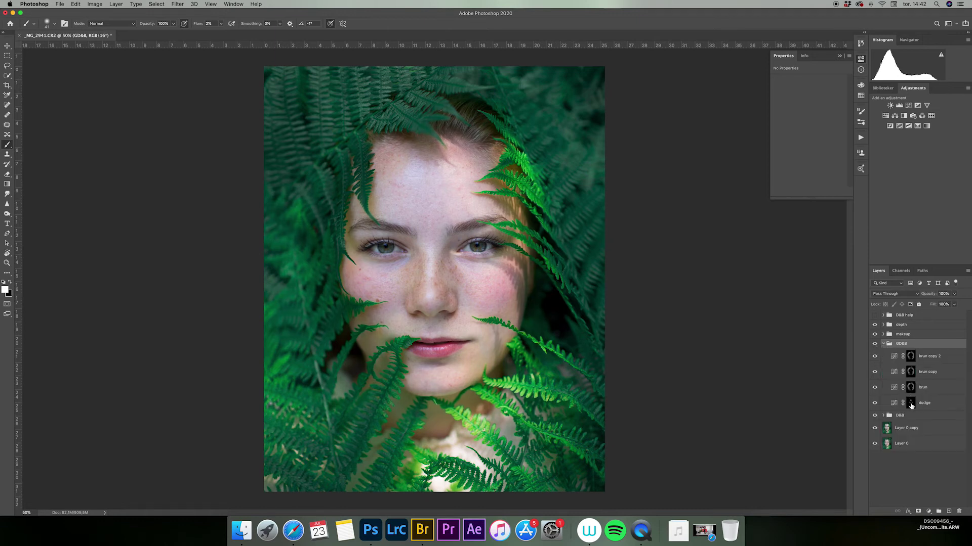
left_click(910, 404)
key("x")
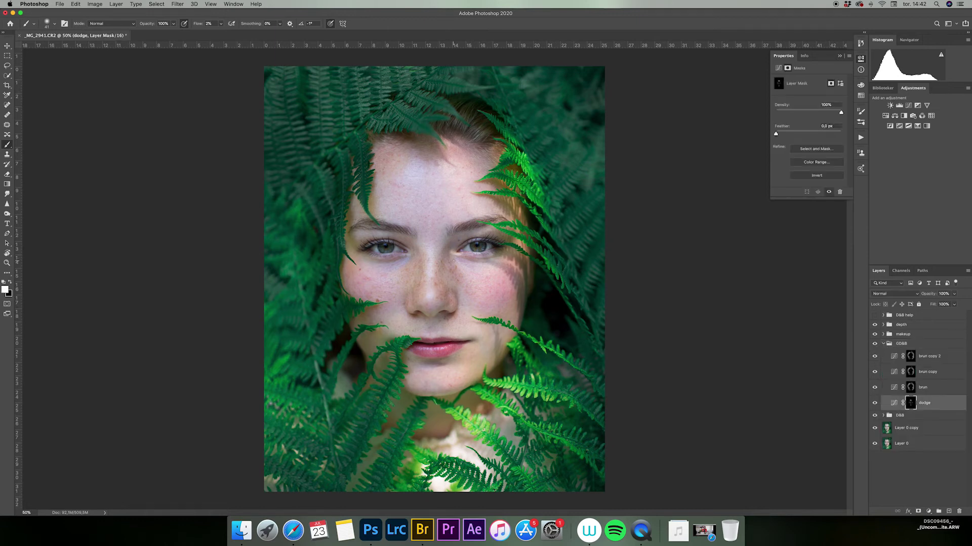
left_click_drag(379, 291, 378, 290)
left_click_drag(451, 188, 549, 187)
left_click(873, 345)
left_click(872, 345)
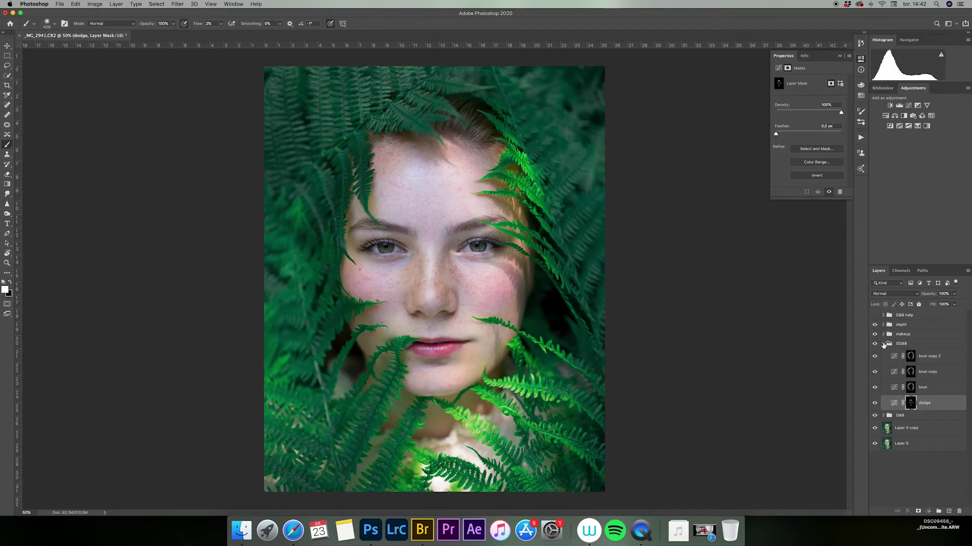
Step: Collapse GD&B, expand the makeup group, and heal small blemishes around the nose bridge on Layer 0 copy with the Spot Healing Brush
left_click(884, 344)
left_click(883, 334)
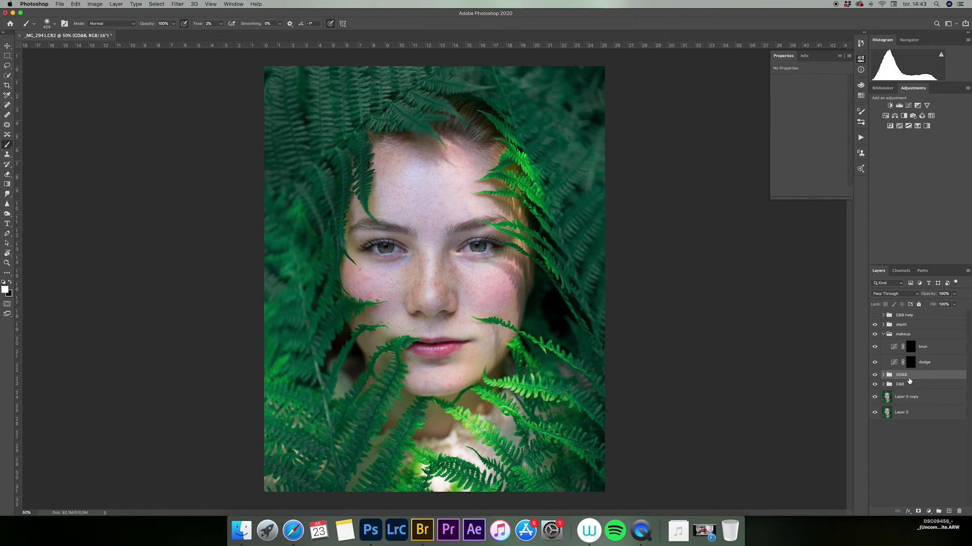
key("super+1")
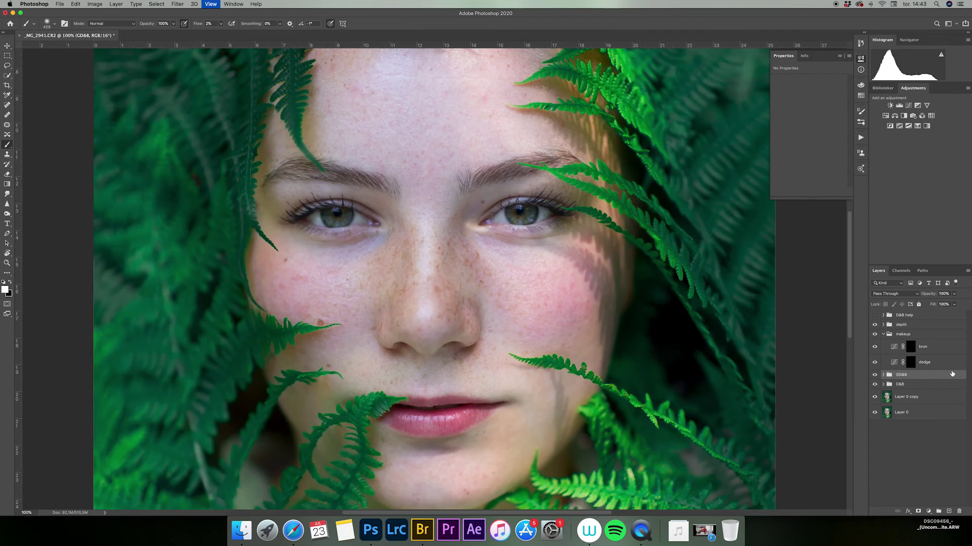
key("super+plus")
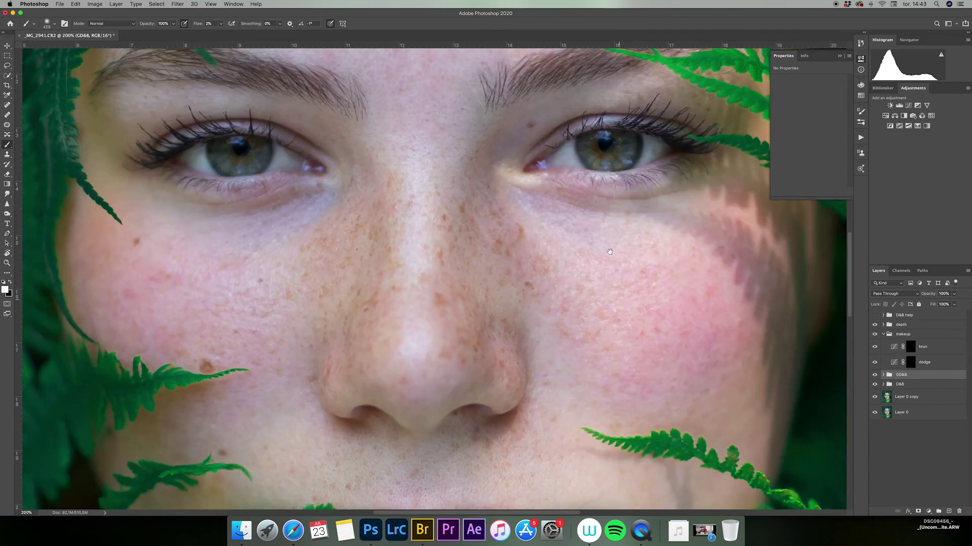
scroll(806, 400, "up", 5)
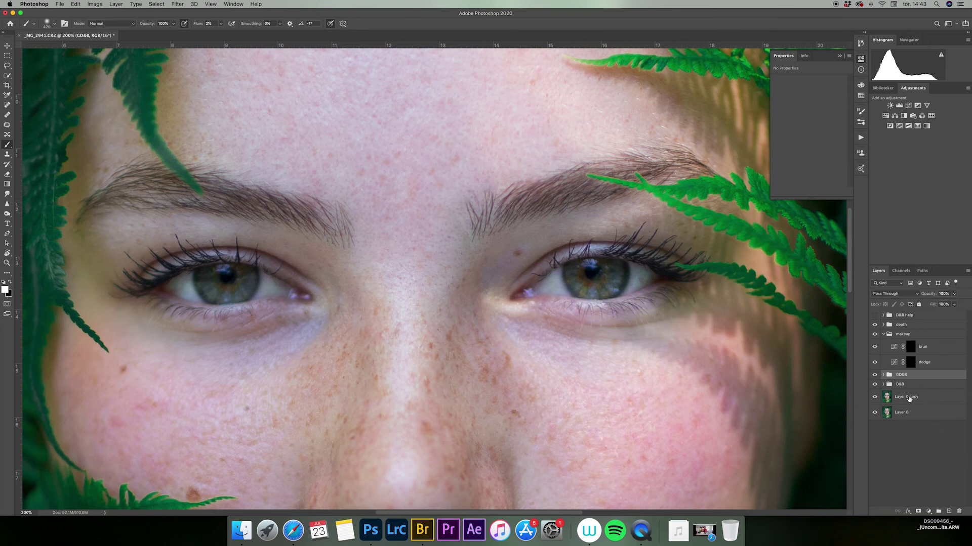
left_click(908, 399)
key("j")
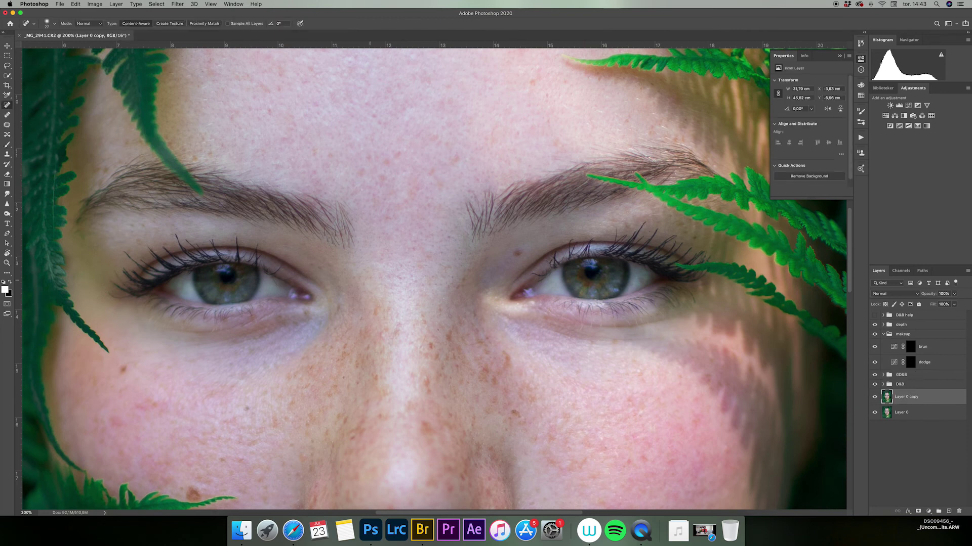
mouse_move(449, 308)
left_mouse_down()
mouse_move(452, 318)
mouse_move(353, 306)
left_mouse_up()
Step: Brighten both irises by painting white on the makeup dodge mask, and compare with the dodge layer hidden and shown
left_click(912, 362)
key("b")
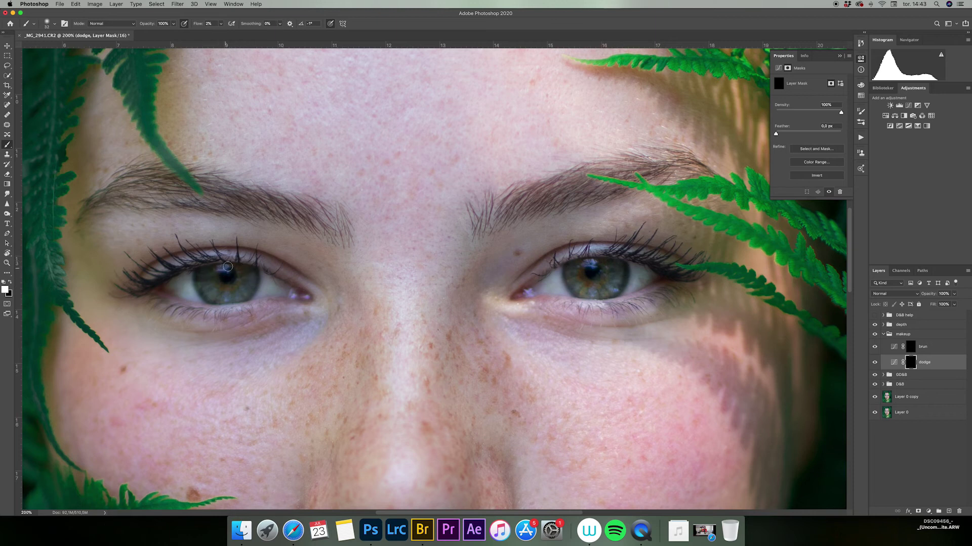
left_click_drag(229, 271, 217, 269)
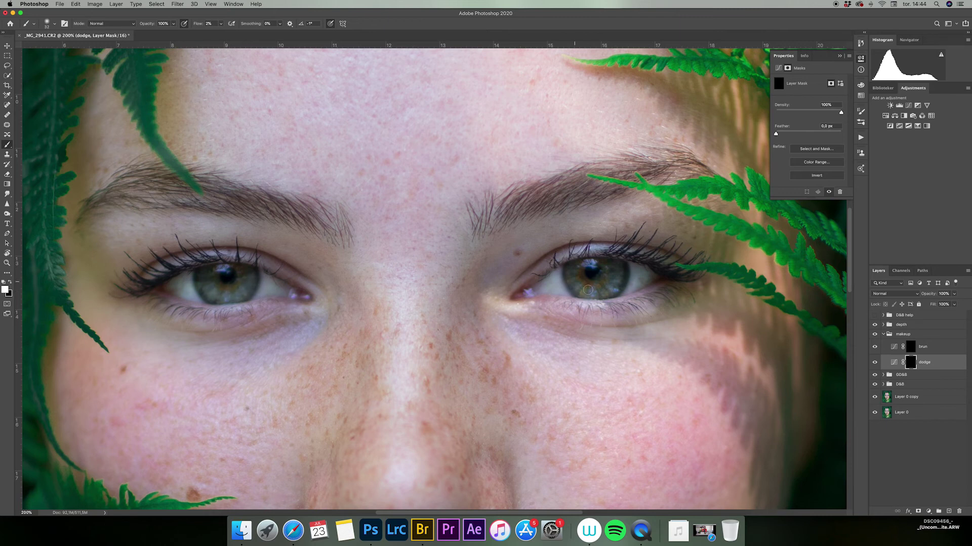
left_click(874, 316)
left_click(874, 316)
left_click(874, 362)
left_click(874, 363)
mouse_move(263, 291)
left_mouse_down()
mouse_move(218, 294)
mouse_move(242, 285)
mouse_move(225, 281)
left_mouse_up()
Step: Paint white on the makeup brun mask around the irises, compare the makeup group, and paint black near the inner eye corner
left_click(911, 346)
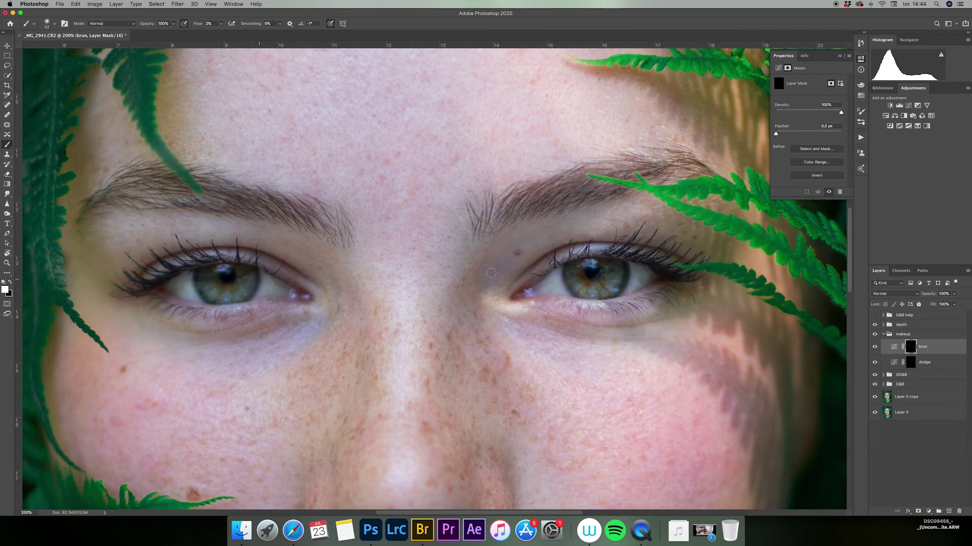
left_click_drag(573, 283, 565, 283)
left_click(874, 335)
left_click(875, 335)
left_click(11, 282)
left_click_drag(258, 284, 346, 295)
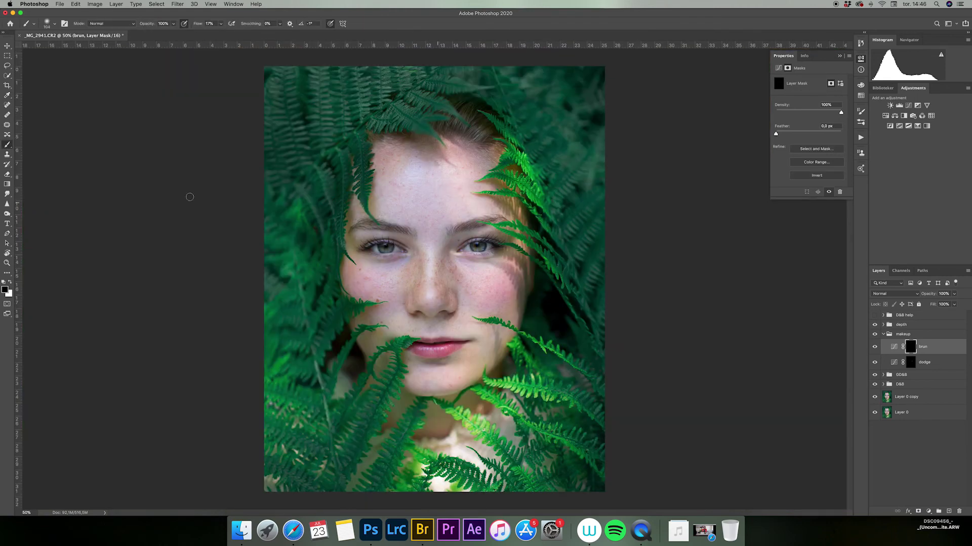
Step: Paint white on the makeup brun mask over the eyebrow, and compare the whole retouch with the original Layer 0
left_click(10, 284)
left_click_drag(364, 221, 383, 226)
left_click(871, 349)
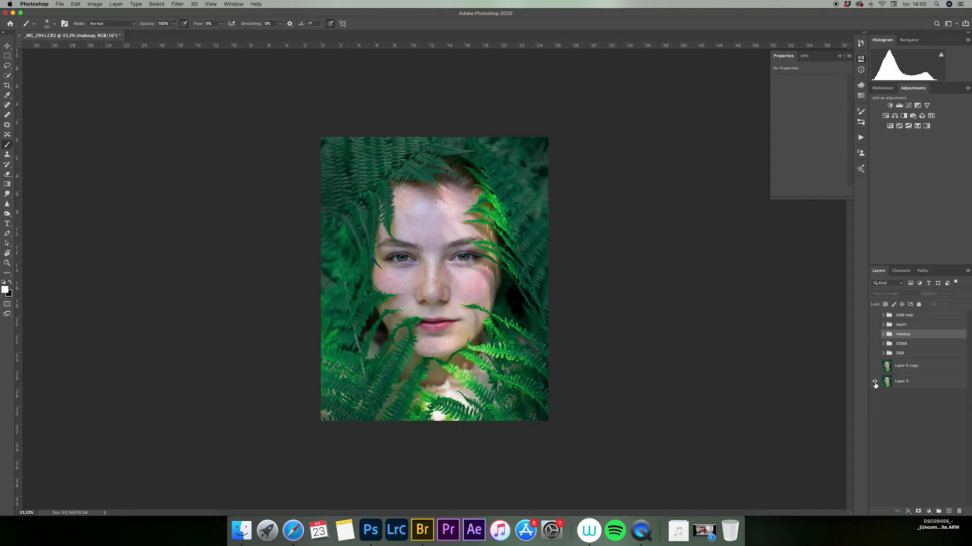
left_click(874, 383, "alt")
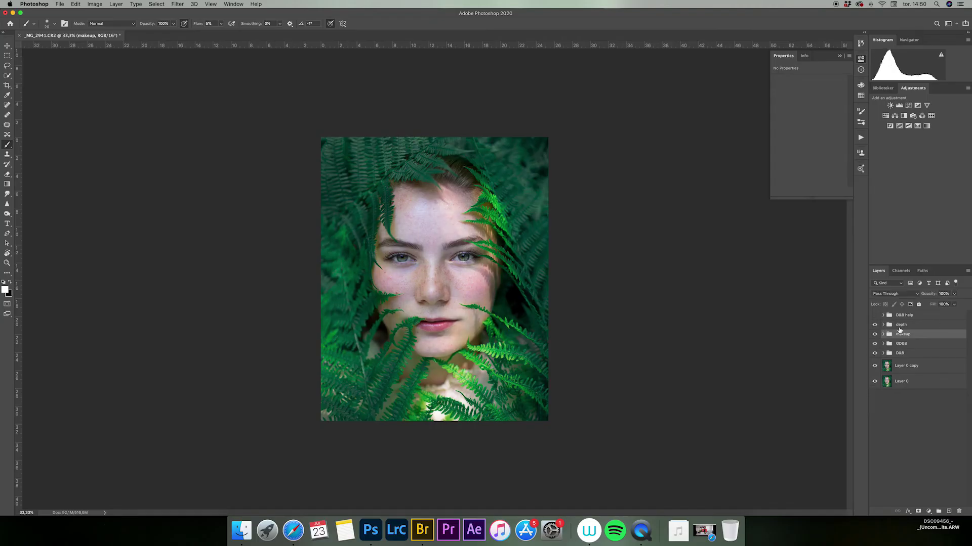
Step: Expand the depth group and paint white on its brun mask over the ferns surrounding the face
left_click(883, 324)
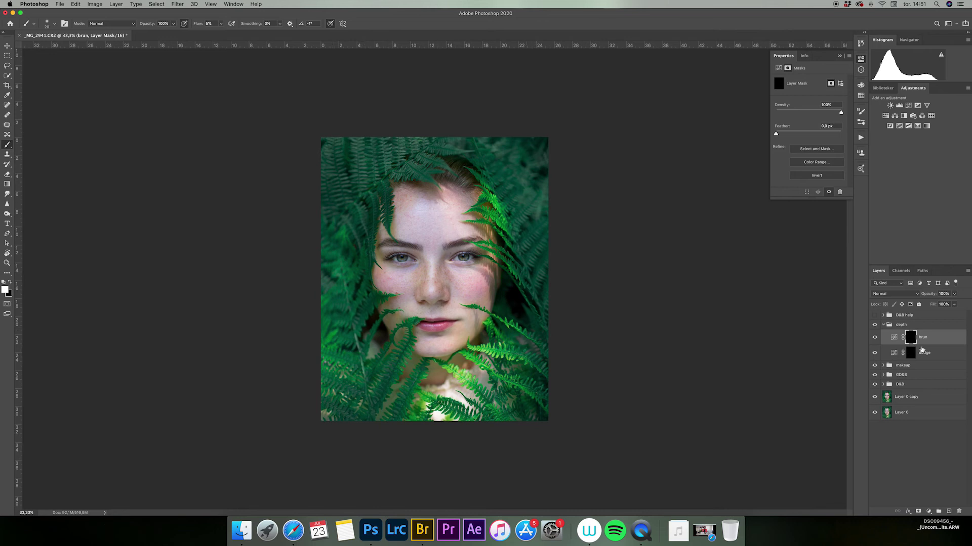
left_click_drag(350, 162, 364, 163)
mouse_move(348, 351)
left_mouse_down()
mouse_move(373, 418)
mouse_move(349, 375)
mouse_move(420, 395)
left_mouse_up()
mouse_move(501, 352)
left_mouse_down()
mouse_move(525, 397)
mouse_move(563, 80)
mouse_move(414, 154)
mouse_move(555, 181)
left_mouse_up()
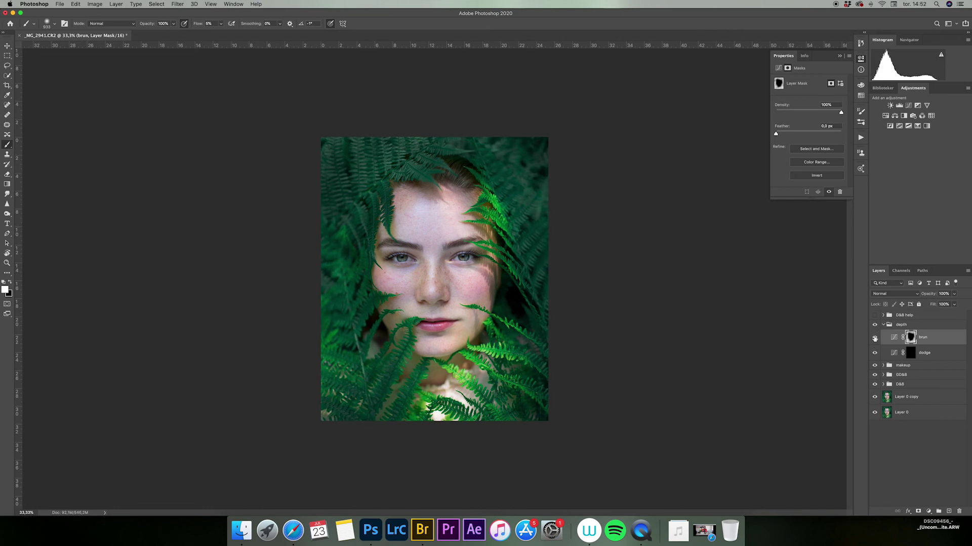
Step: Paint white on the depth dodge mask across the face, and toggle the depth group's visibility to check the effect
left_click(921, 353)
left_click_drag(421, 279, 478, 285)
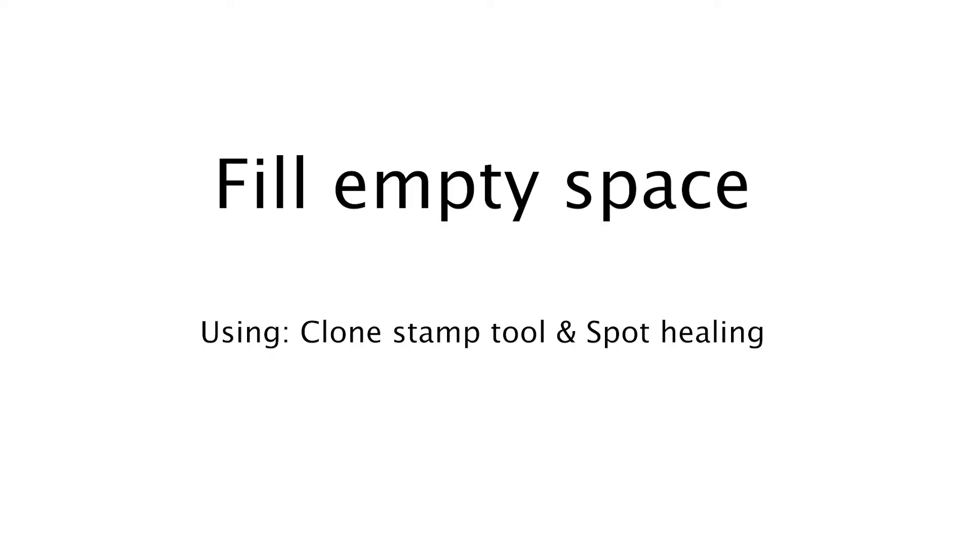
left_click(875, 325)
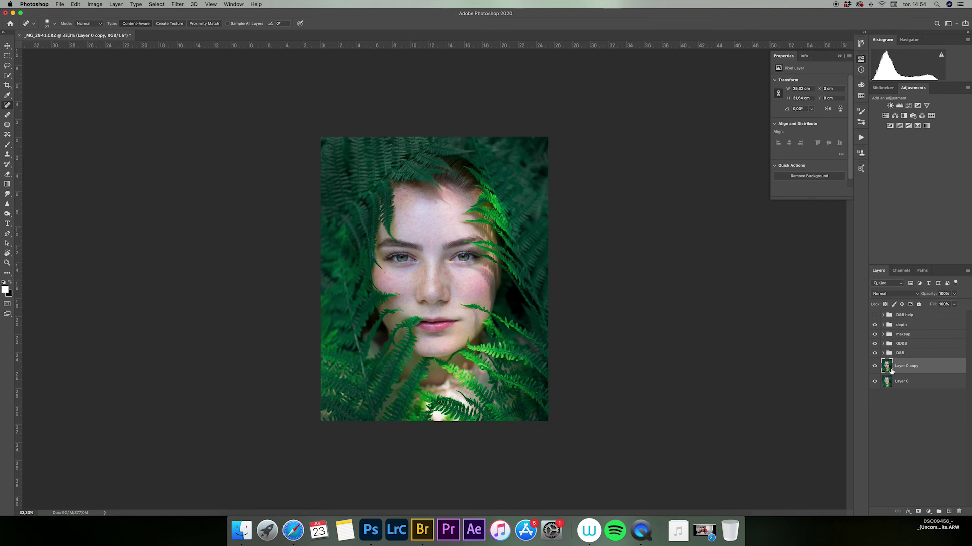
Step: Duplicate Layer 0 copy, resize the Spot Healing Brush, and heal the ferns above the forehead
key("super+j")
right_click(315, 150)
left_click(387, 156)
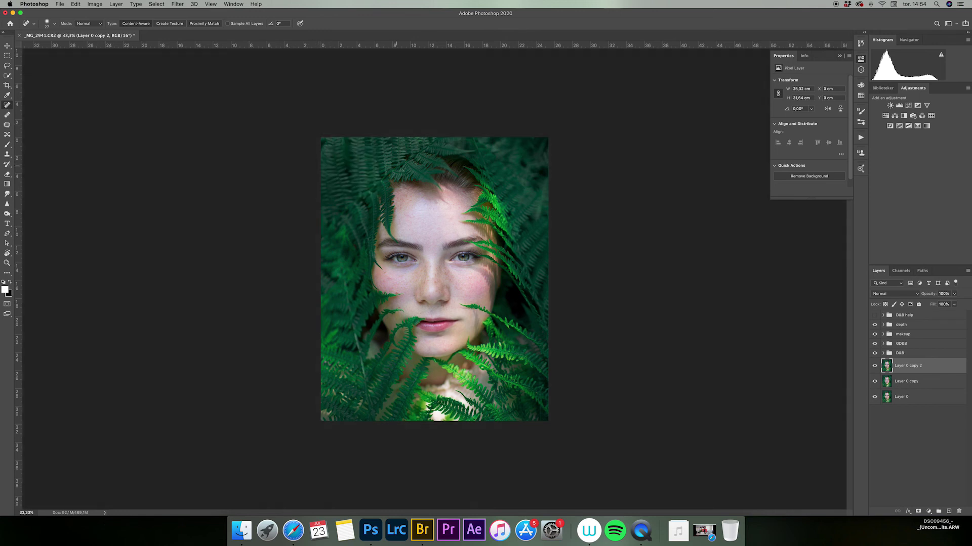
left_click_drag(373, 166, 392, 166)
Step: Duplicate Layer 0 copy 2 and enlarge the Clone Stamp brush for cloning ferns on the new layer
key("super+plus")
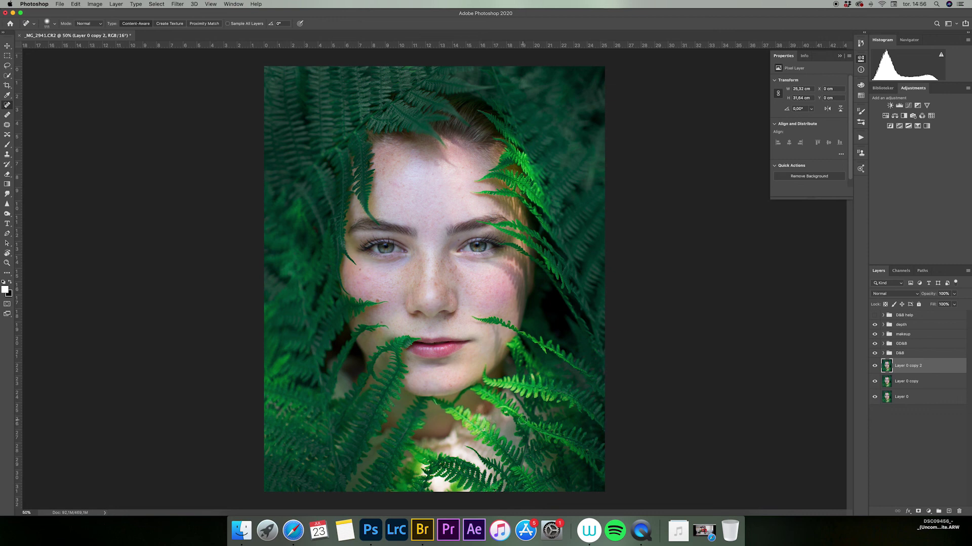
left_click(7, 155)
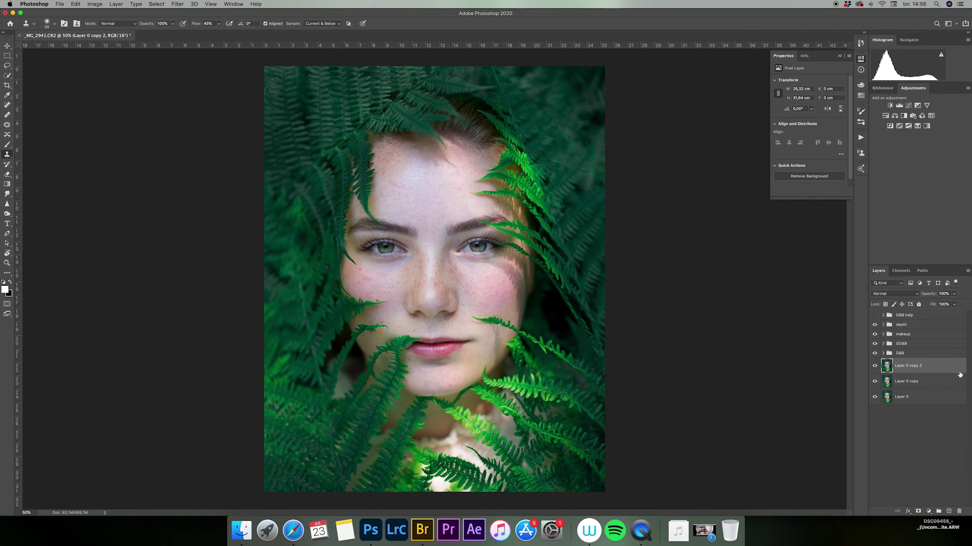
key("super+j")
key("bracketright")
key("bracketright")
key("bracketright")
key("bracketright")
key("bracketright")
key("bracketright")
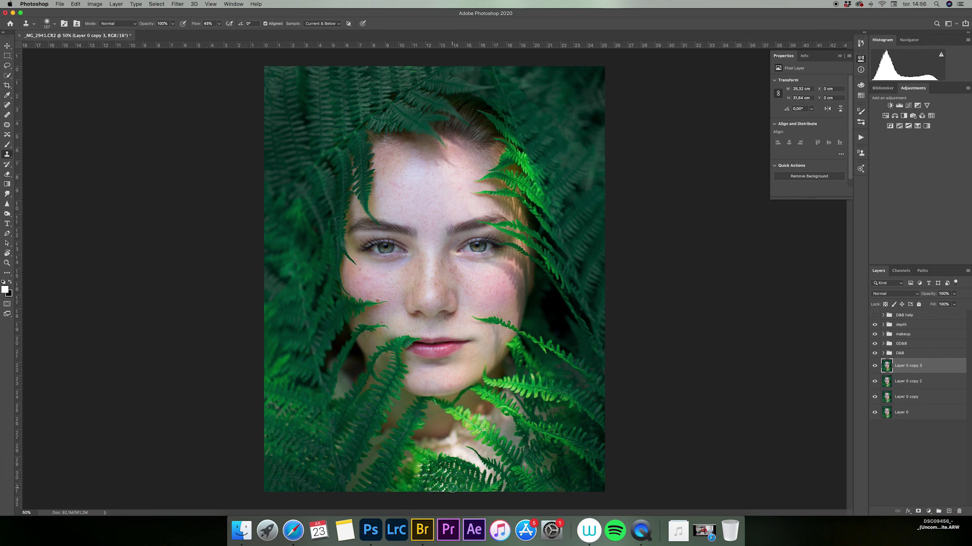
Step: Clone fern fronds over the gaps beside the jaw and across the neck, and undo the last stroke
mouse_move(348, 371)
left_mouse_down()
mouse_move(342, 391)
mouse_move(351, 367)
left_mouse_up()
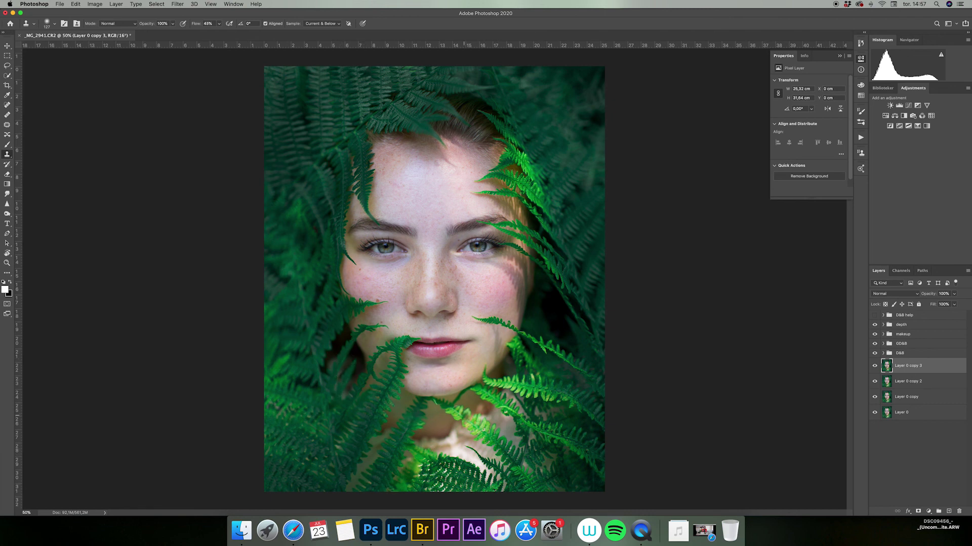
left_click(410, 424, "alt")
mouse_move(436, 420)
left_mouse_down()
mouse_move(418, 438)
mouse_move(440, 436)
mouse_move(411, 452)
mouse_move(433, 454)
mouse_move(408, 460)
mouse_move(396, 487)
mouse_move(424, 462)
mouse_move(411, 490)
mouse_move(407, 461)
left_mouse_up()
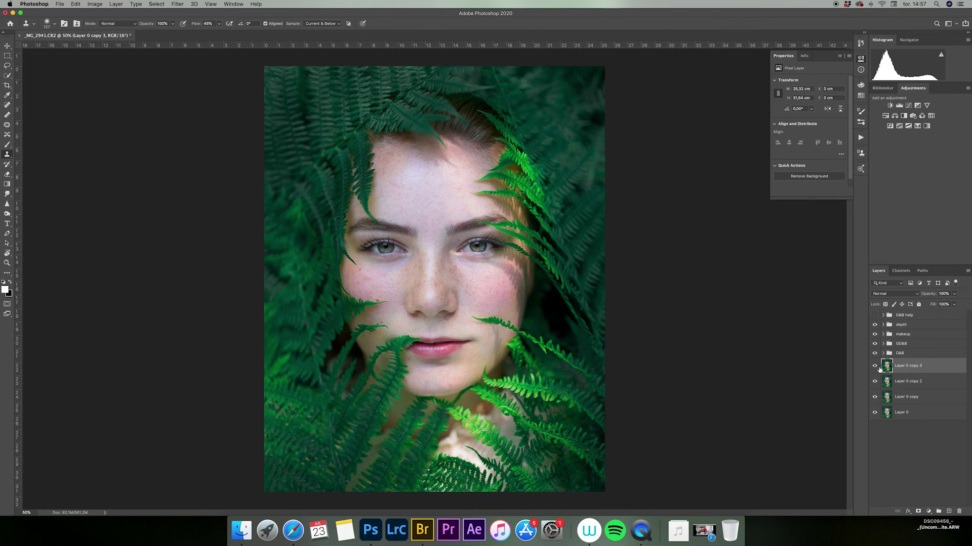
mouse_move(452, 435)
left_mouse_down()
mouse_move(451, 452)
mouse_move(452, 432)
mouse_move(461, 428)
left_mouse_up()
key("super+z")
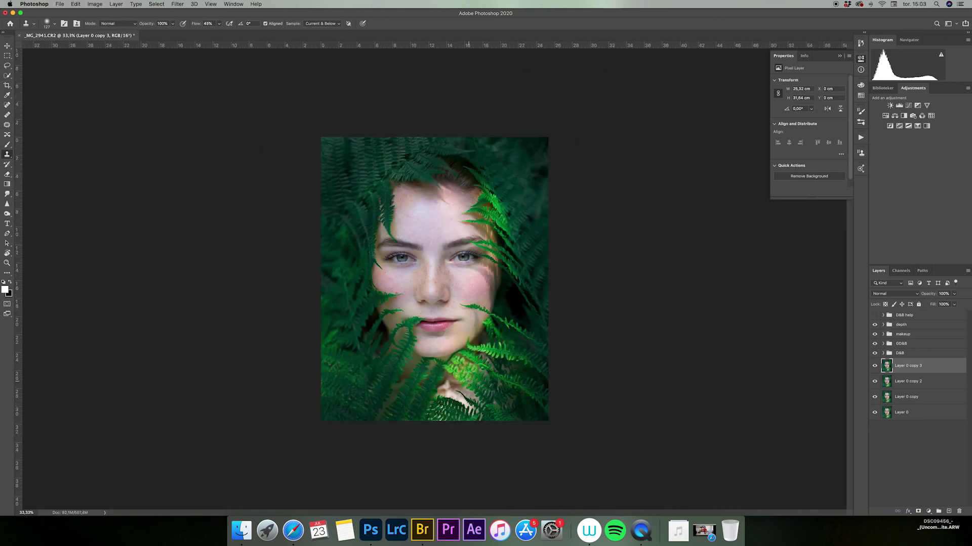
Step: Clone sampled ferns over the remaining bare skin below the chin
left_click(494, 378, "alt")
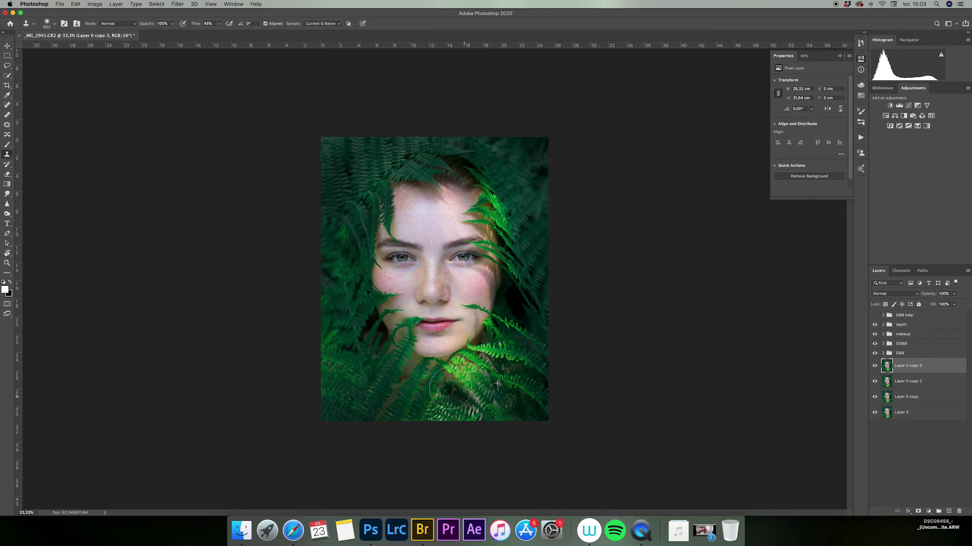
left_click(397, 396, "alt")
mouse_move(451, 388)
left_mouse_down()
mouse_move(476, 373)
mouse_move(440, 392)
left_mouse_up()
left_click(461, 371, "alt")
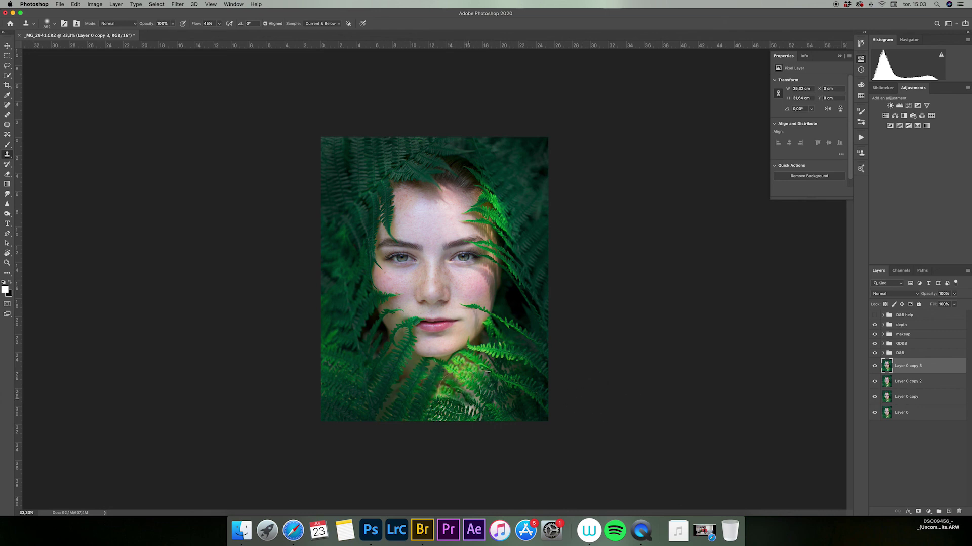
Step: Touch up the cloned ferns beneath the chin and switch to the Spot Healing Brush
key("super+minus")
key("super+plus")
key("super+plus")
key("super+plus")
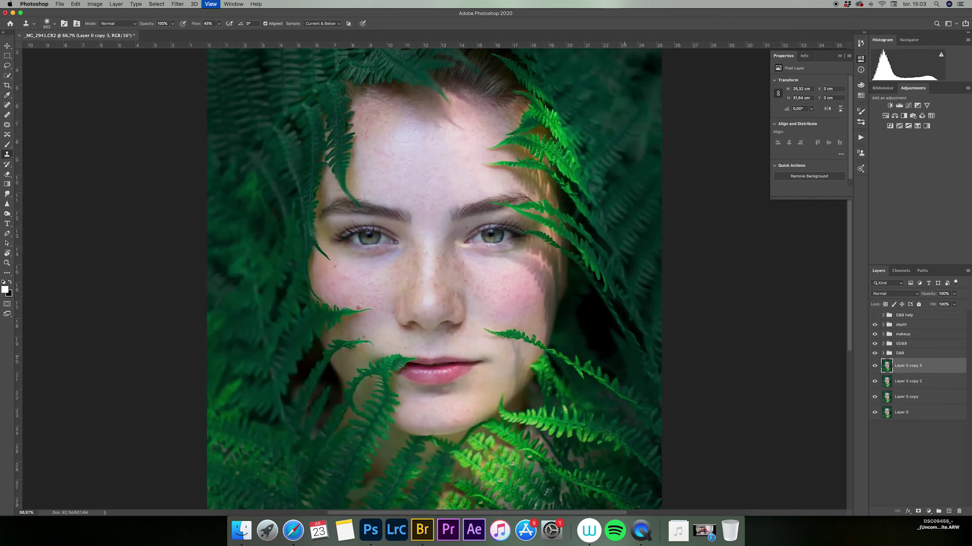
scroll(395, 233, "down", 5)
left_click(445, 369)
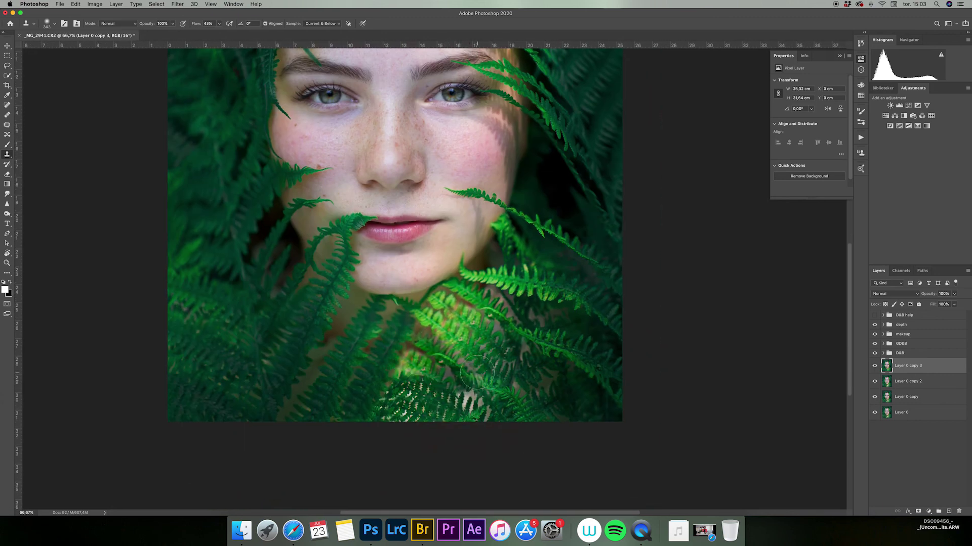
key("j")
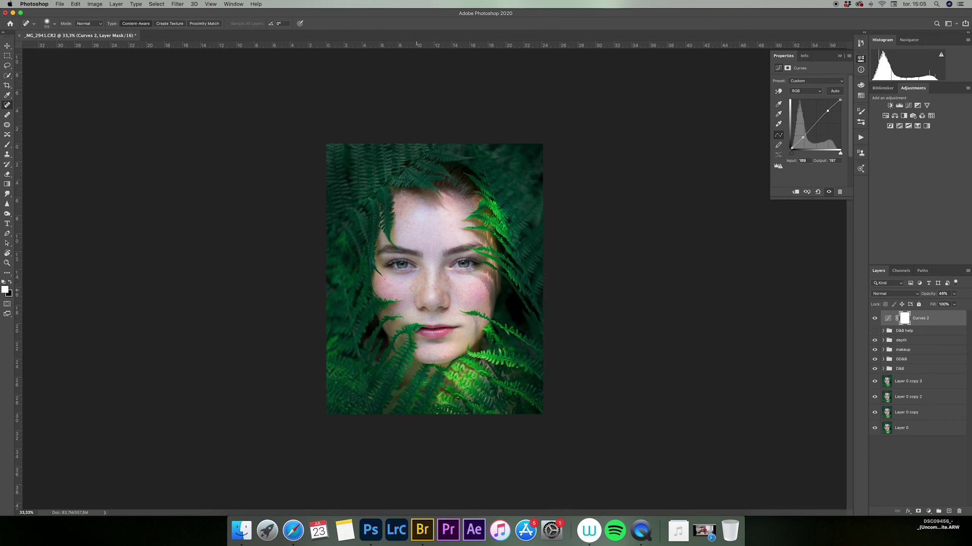
Step: Add a Black & White adjustment layer above Curves 2 with Luminosity blending and Reds set to -43
left_click(928, 511)
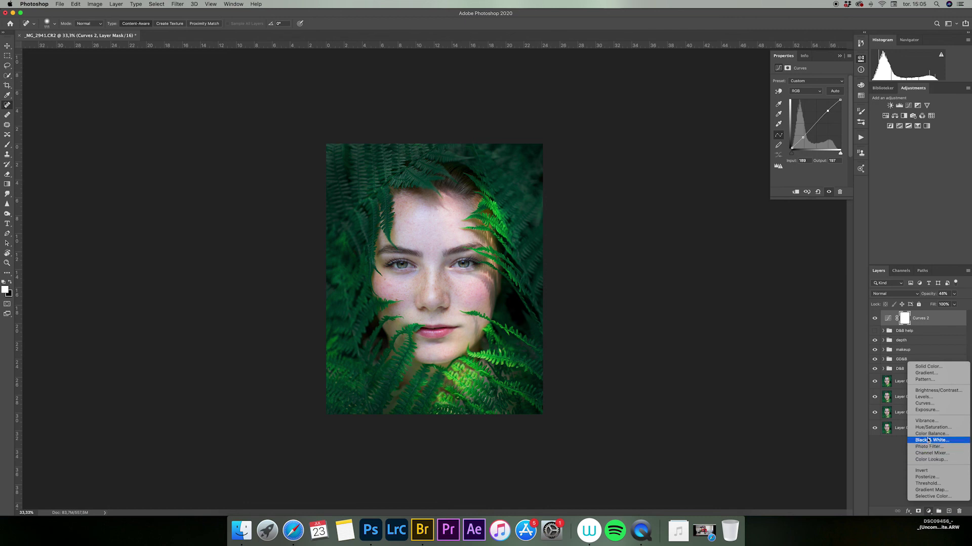
left_click(931, 440)
left_click(895, 294)
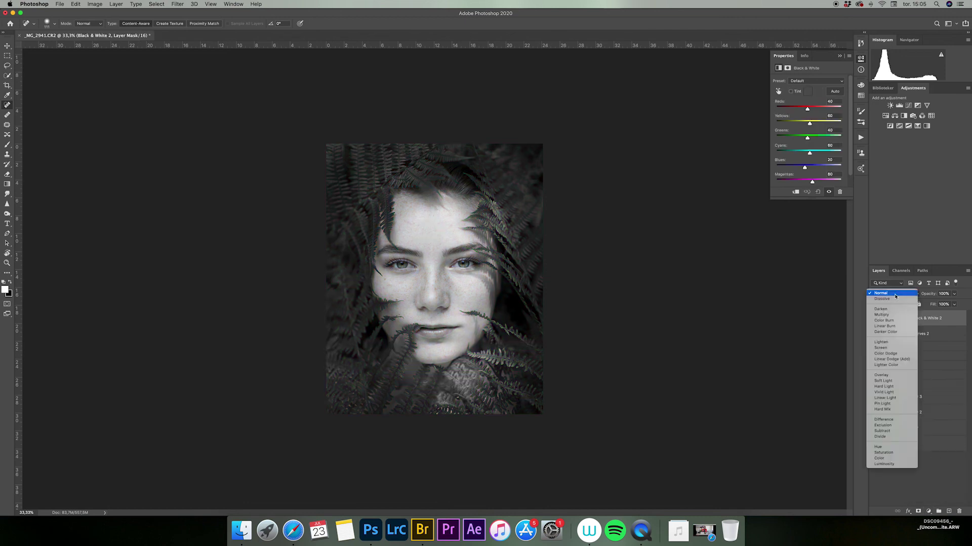
left_click(896, 465)
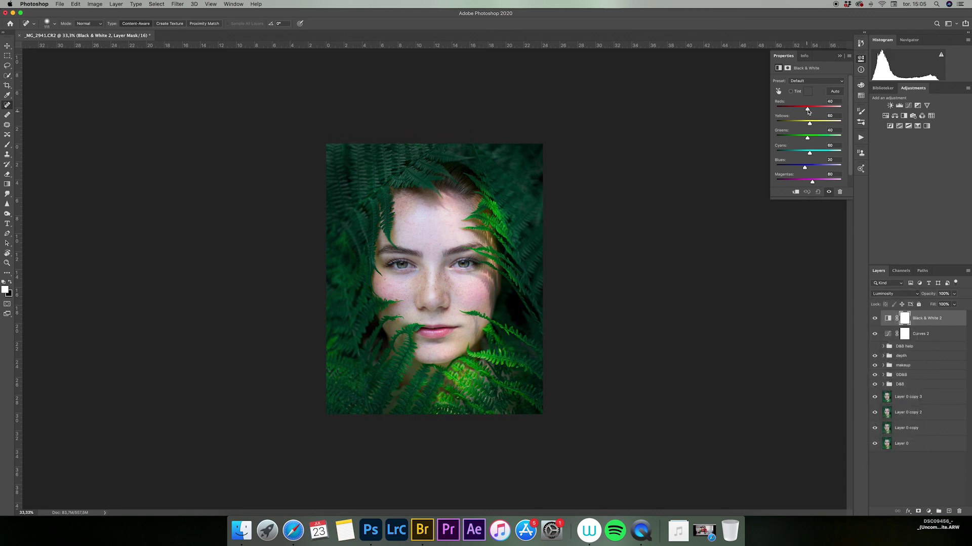
left_click_drag(807, 109, 797, 110)
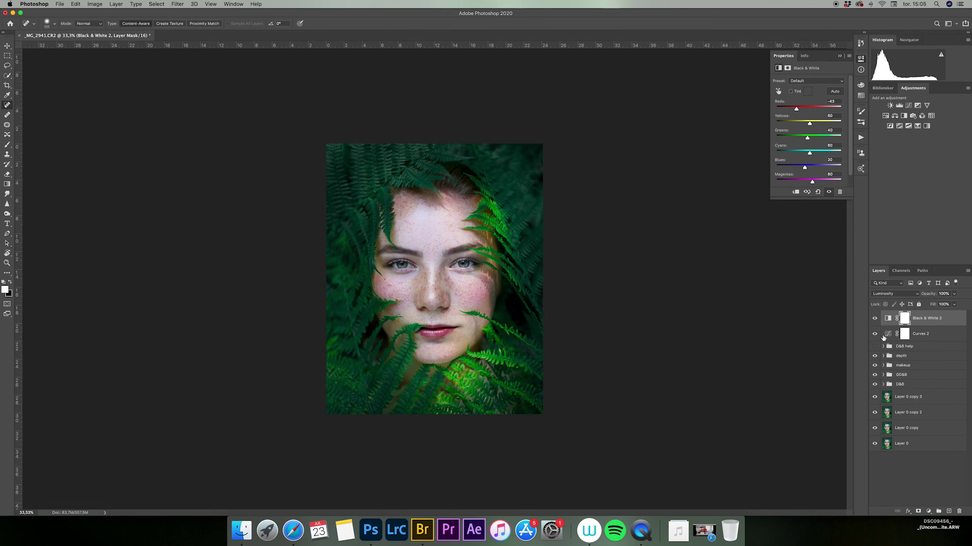
Step: Invert the Black & White mask to black and paint white over the face to bring out the freckles
key("super+i")
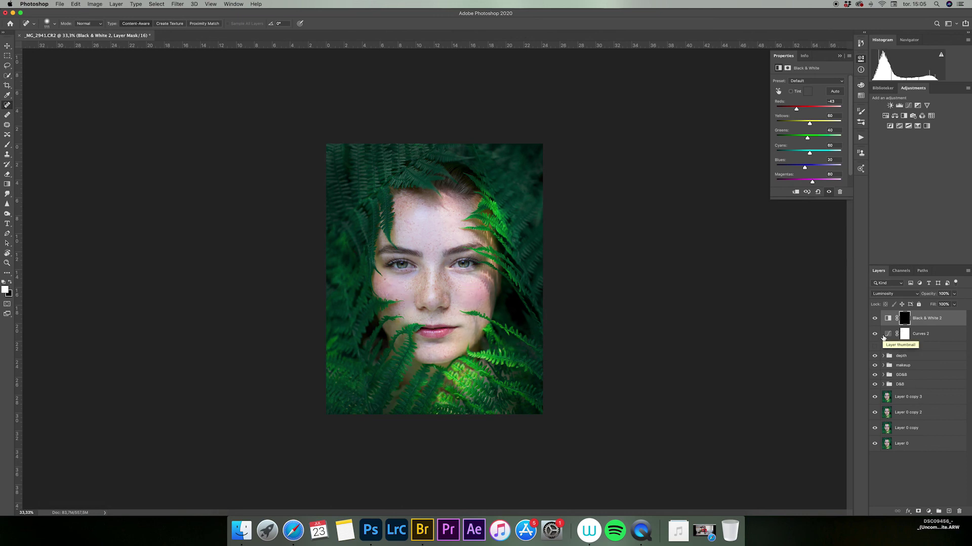
key("b")
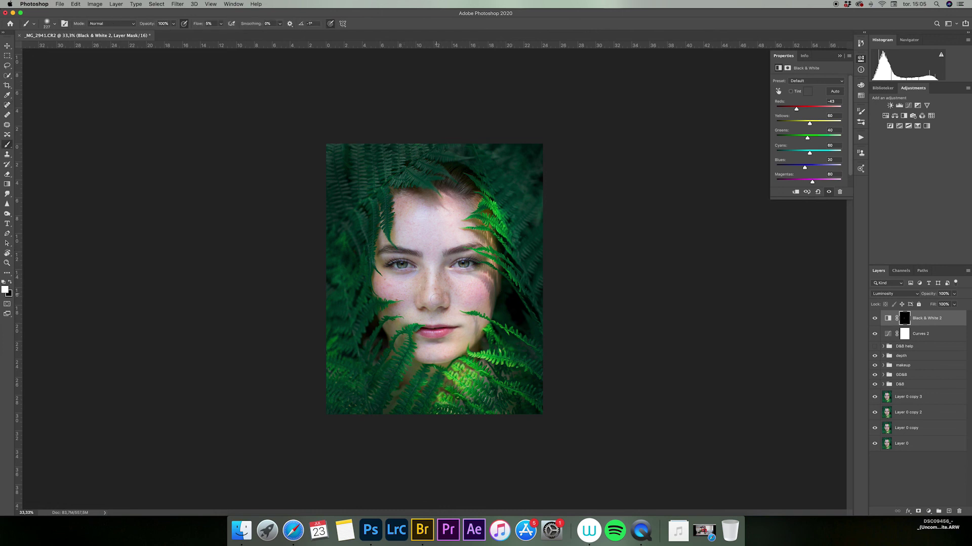
mouse_move(433, 249)
left_mouse_down()
mouse_move(452, 214)
mouse_move(436, 252)
left_mouse_up()
key("super+1")
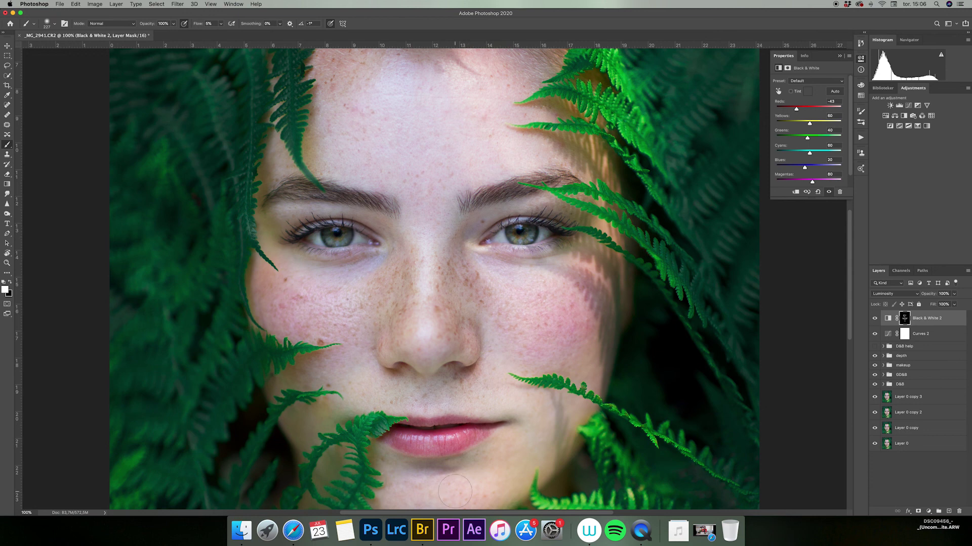
key("super+minus")
key("super+minus")
key("super+minus")
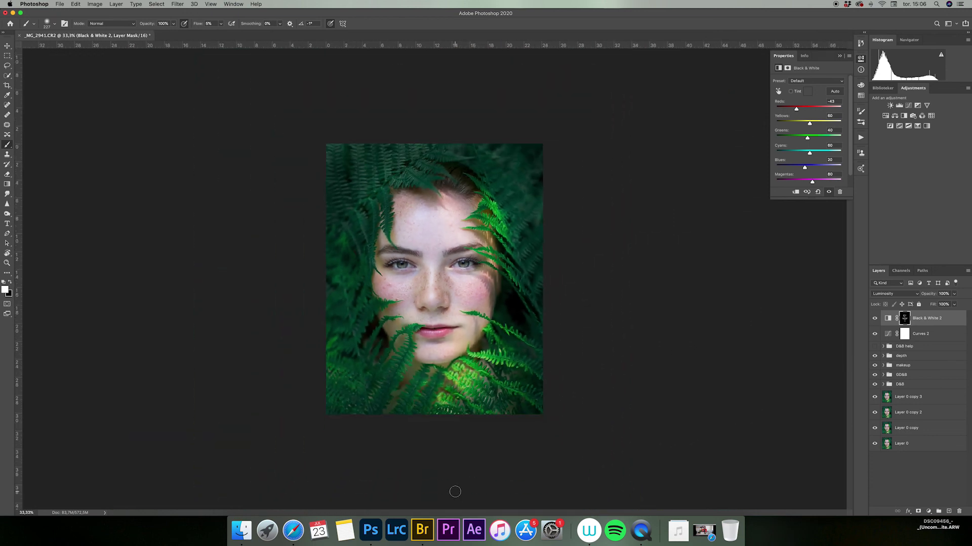